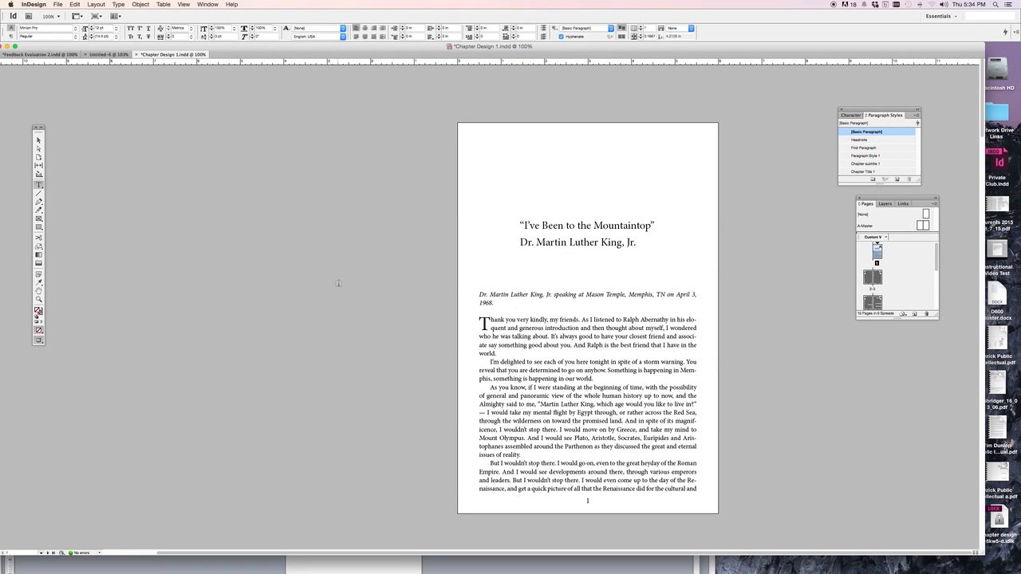
- Look through the chapter from its opening page to its last pages to check for unused pages
scroll(340, 284, "down", 2)
scroll(340, 284, "down", 20)
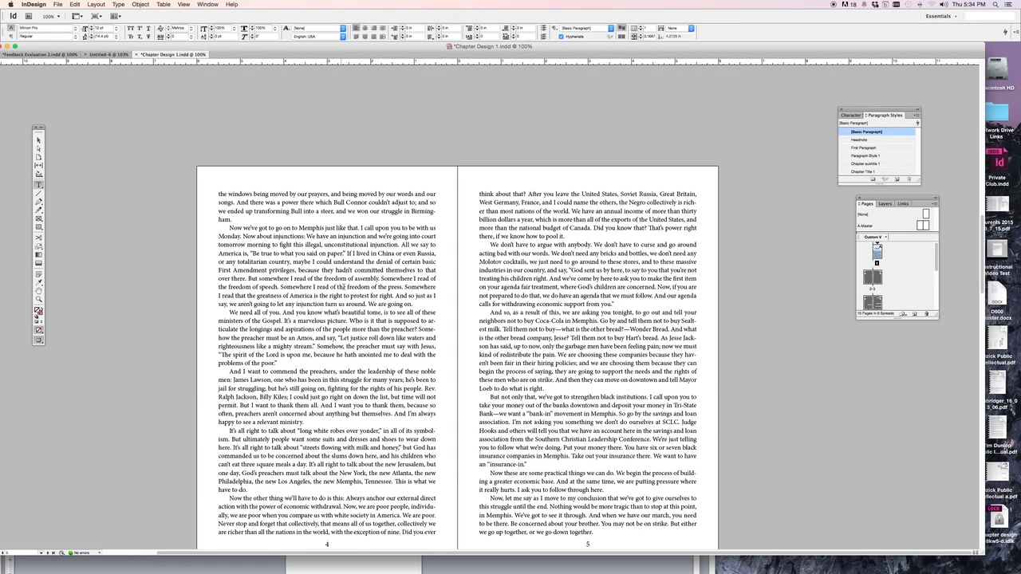
scroll(343, 288, "down", 12)
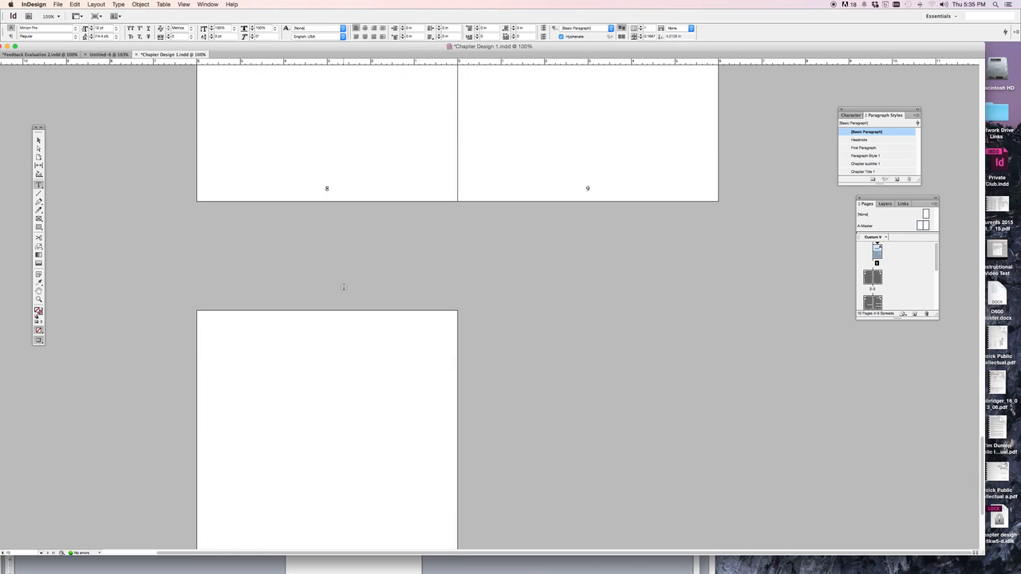
scroll(344, 287, "up", 6)
scroll(343, 287, "down", 6)
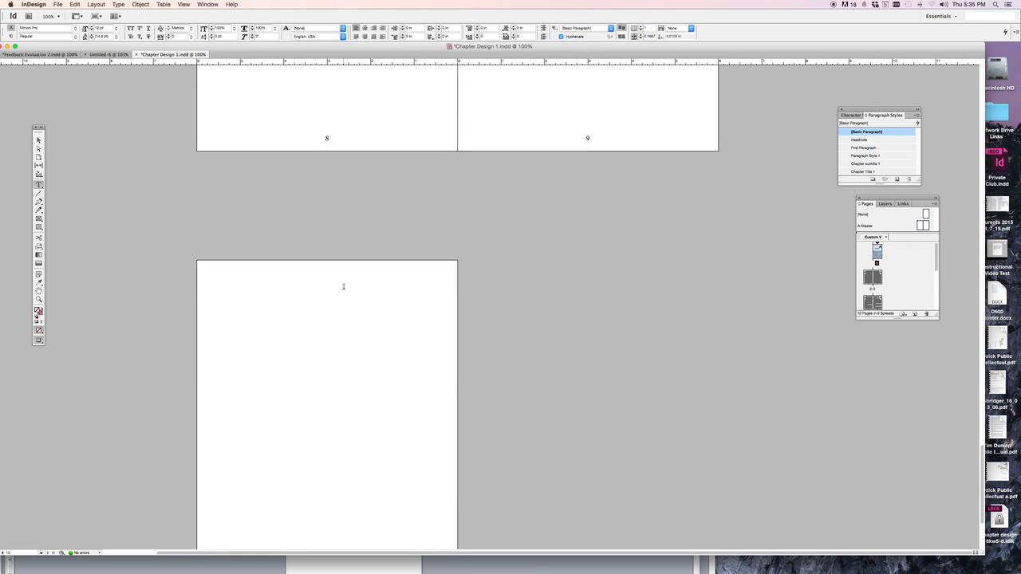
scroll(342, 288, "down", 1)
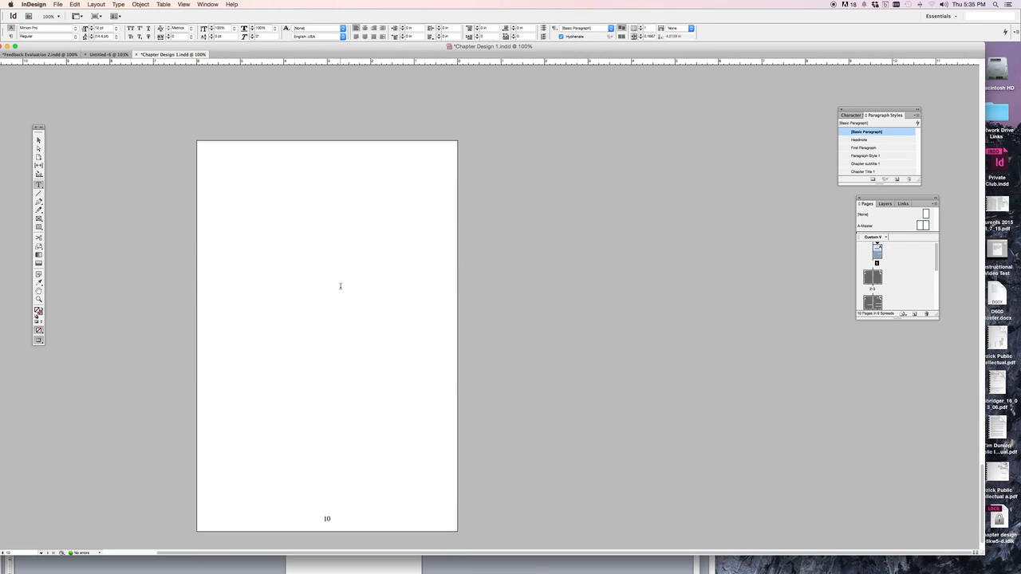
scroll(340, 287, "up", 6)
scroll(339, 286, "up", 1)
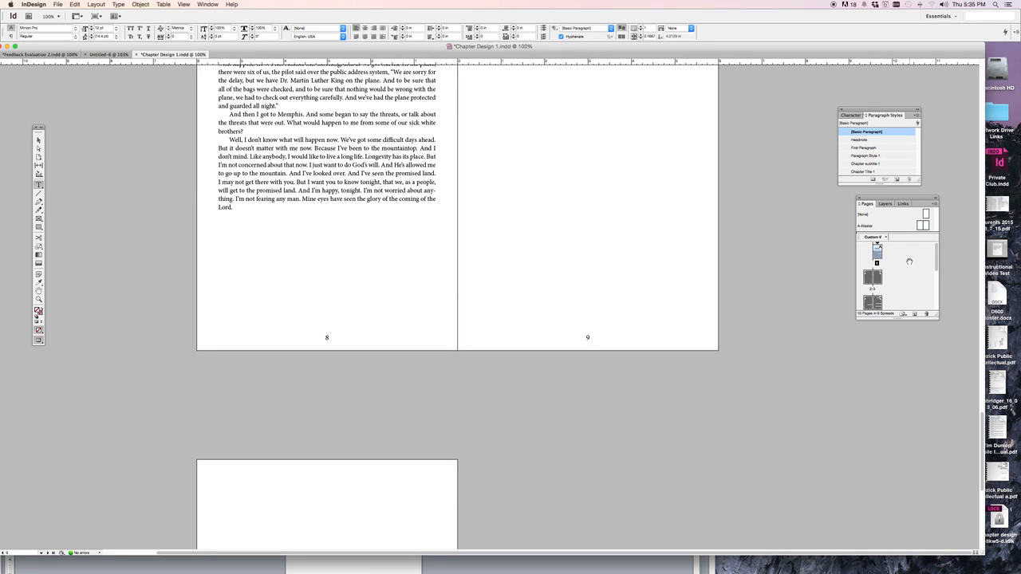
- Delete the blank pages 9 and 10 from the end of the document, including the objects on them
left_click(909, 261)
scroll(908, 260, "down", 3)
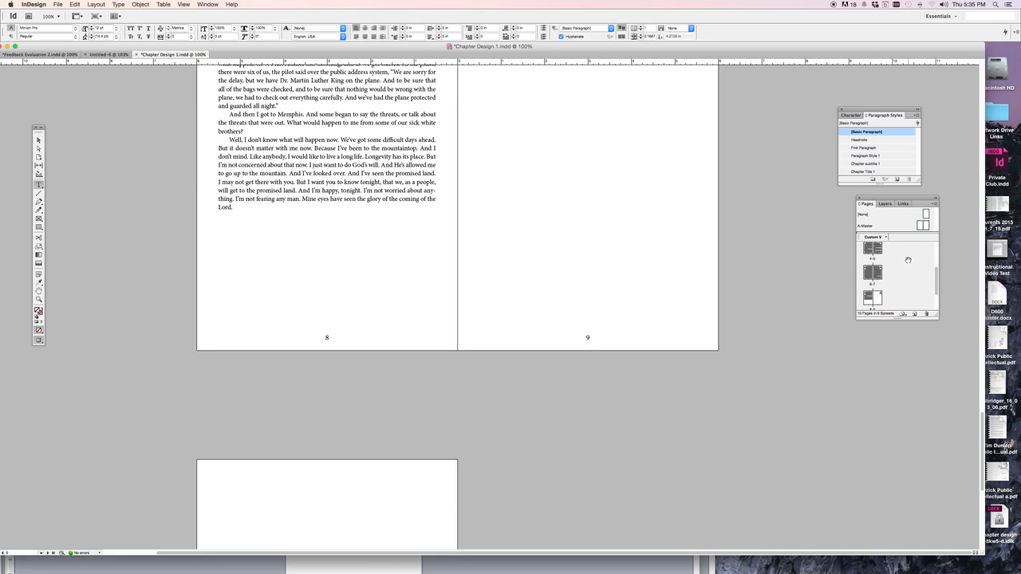
scroll(908, 260, "down", 2)
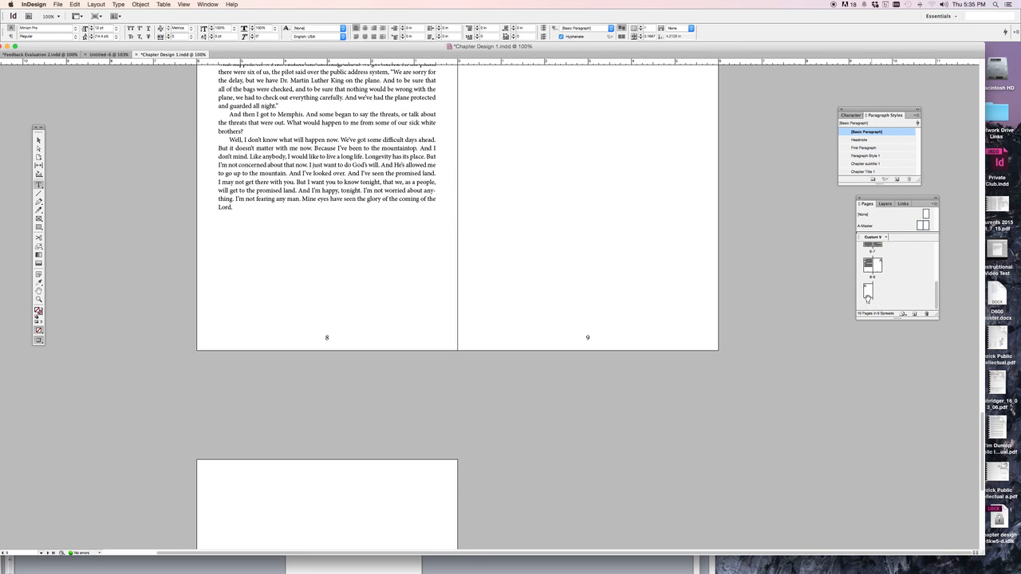
left_click(868, 290)
left_click(934, 204)
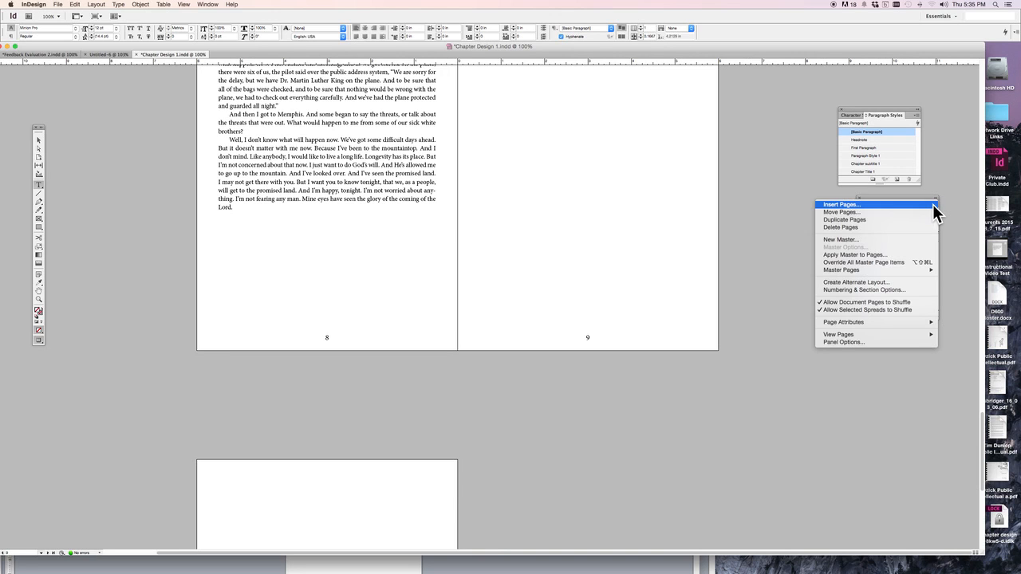
left_click(868, 228)
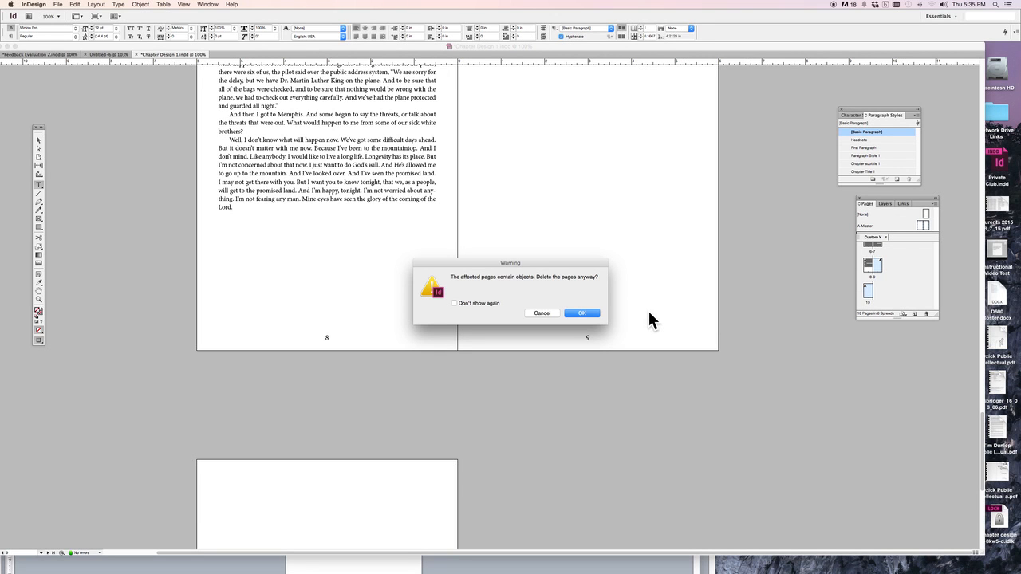
left_click(581, 313)
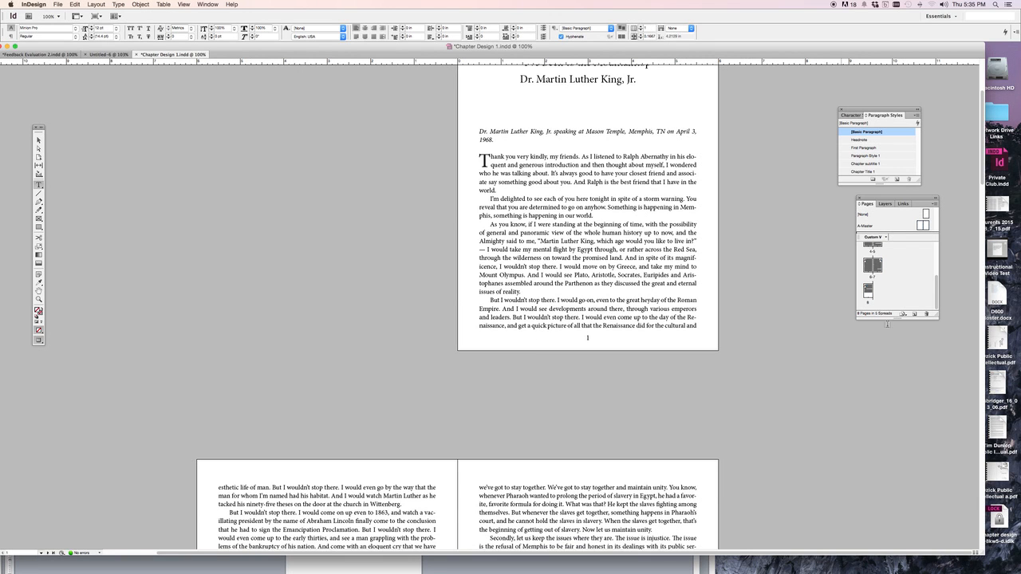
scroll(887, 324, "down", 20)
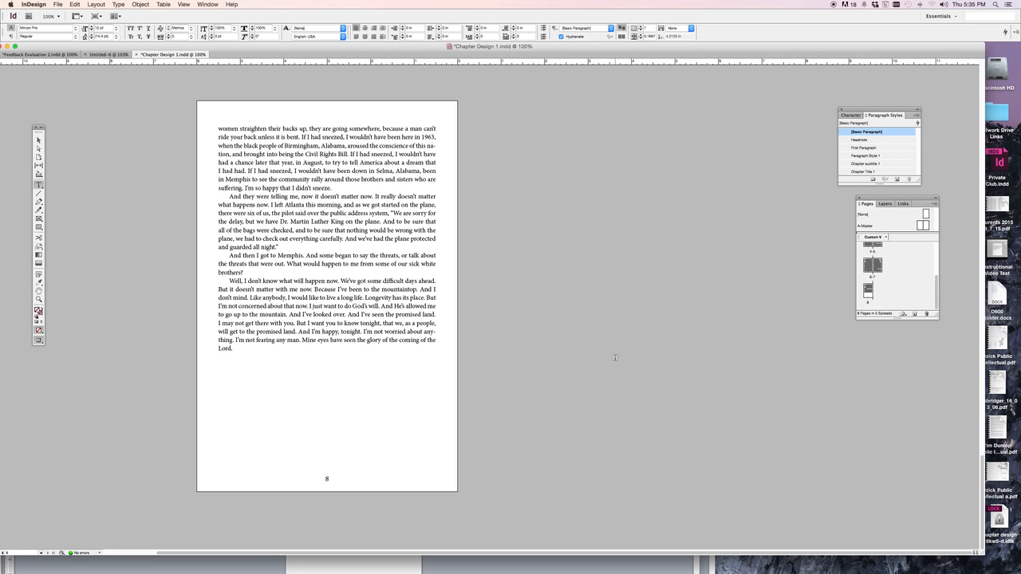
- In the italic headnote on page 1, change "speaking" to "spoke" and insert "the" before "Mason Temple"
scroll(615, 358, "up", 20)
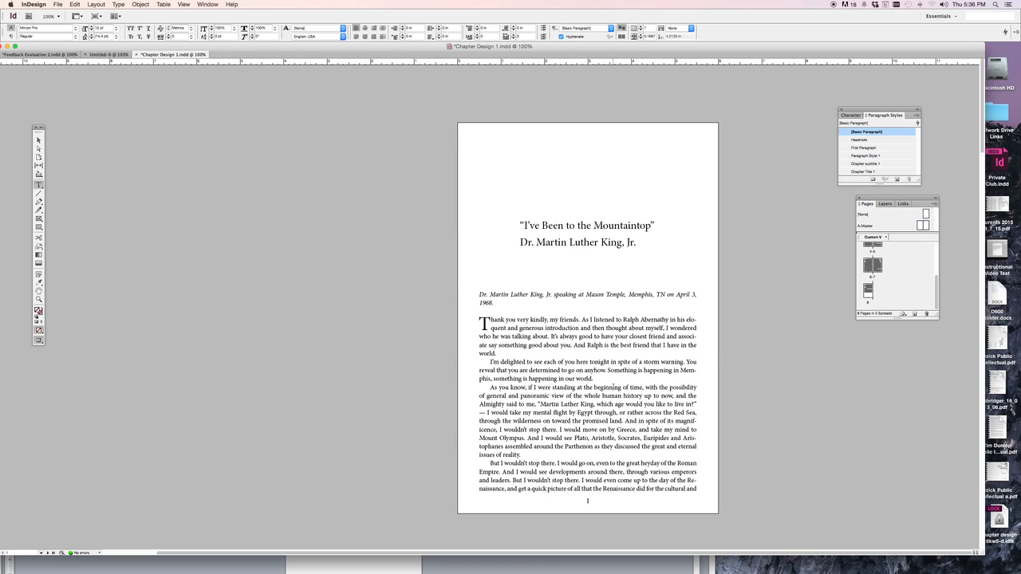
left_click(551, 304)
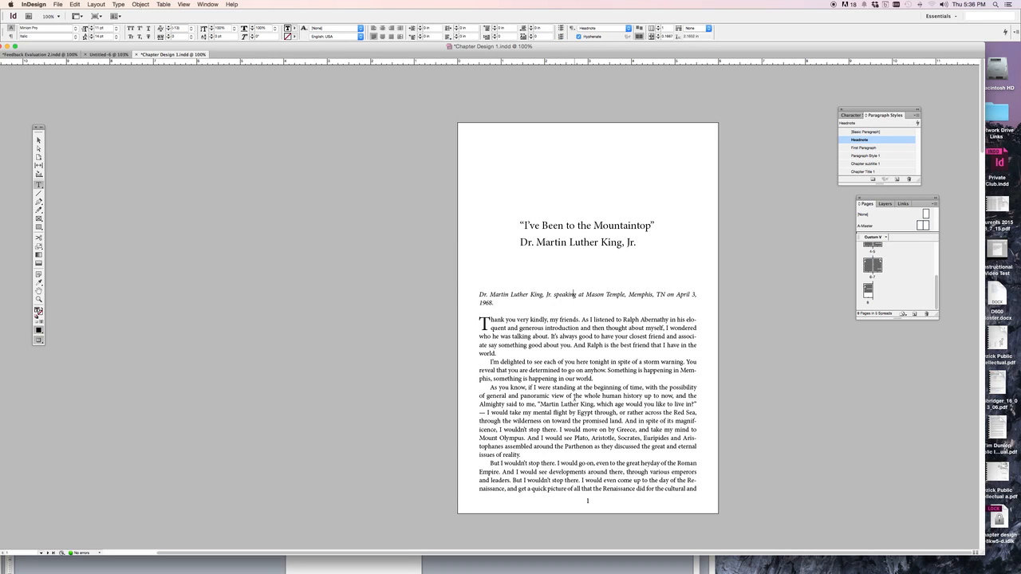
key("Delete")
key("Delete")
key("Delete")
key("BackSpace")
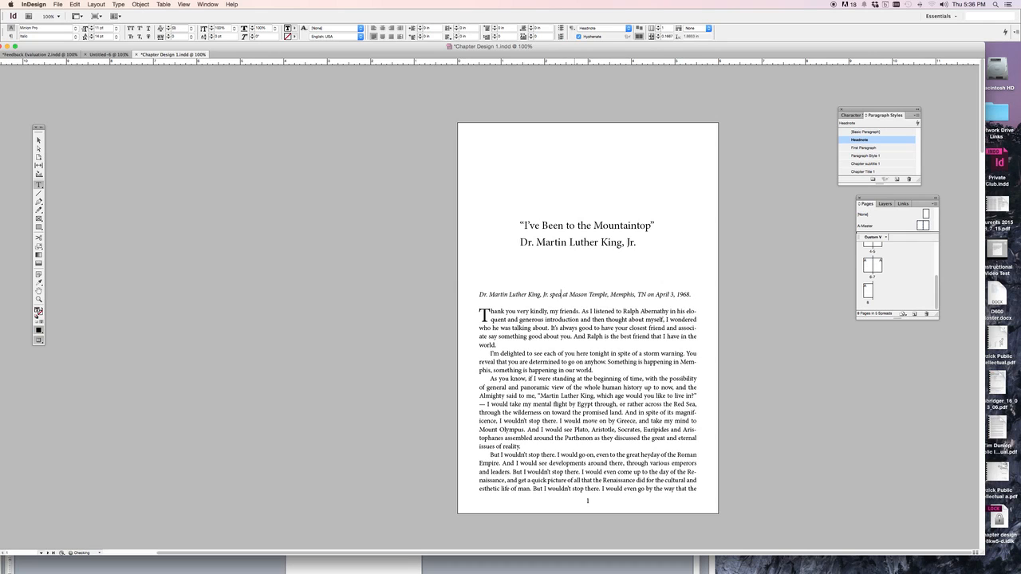
key("BackSpace")
key("BackSpace")
type("oke")
left_click(572, 294)
type("the")
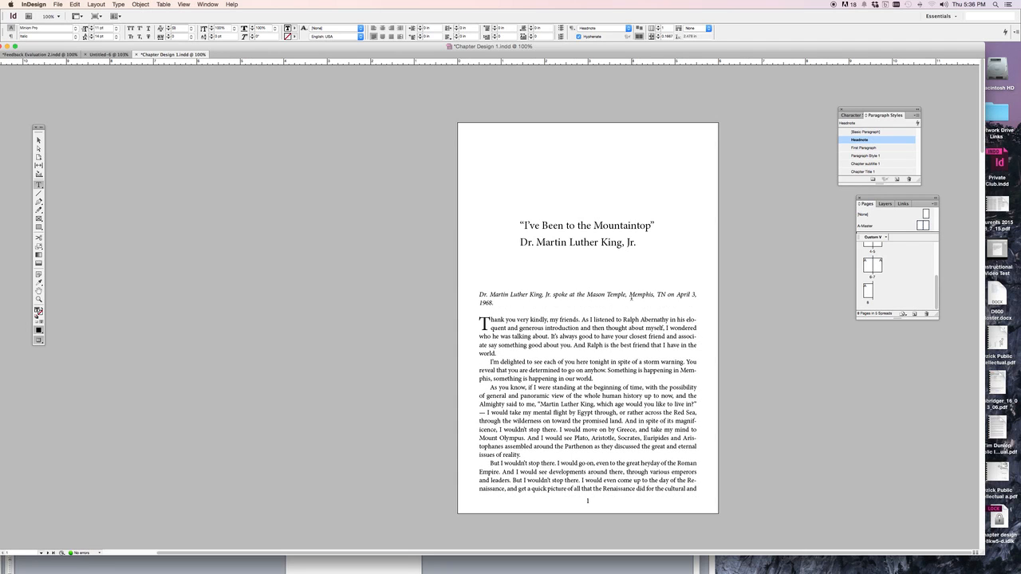
- Replace the comma after "Mason Temple" in the headnote with the word "in"
left_click(659, 414)
left_click(495, 294)
type(",")
key("BackSpace")
type("in")
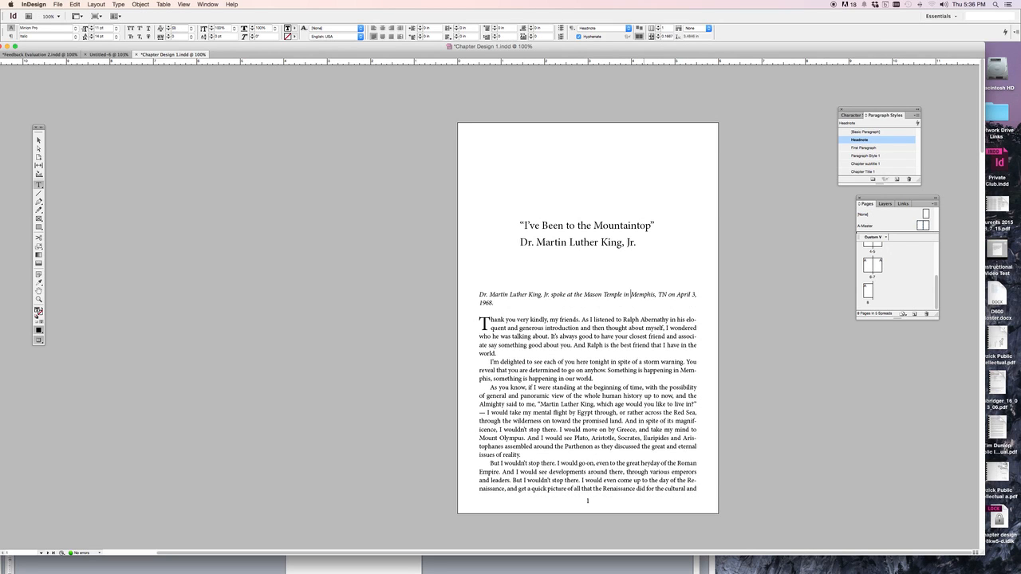
- Replace the state abbreviation "TN" after "Memphis" in the headnote with "Tennessee" followed by a comma
key("Right")
key("Right")
key("Right")
key("Right")
key("Right")
type(", Tennessee,")
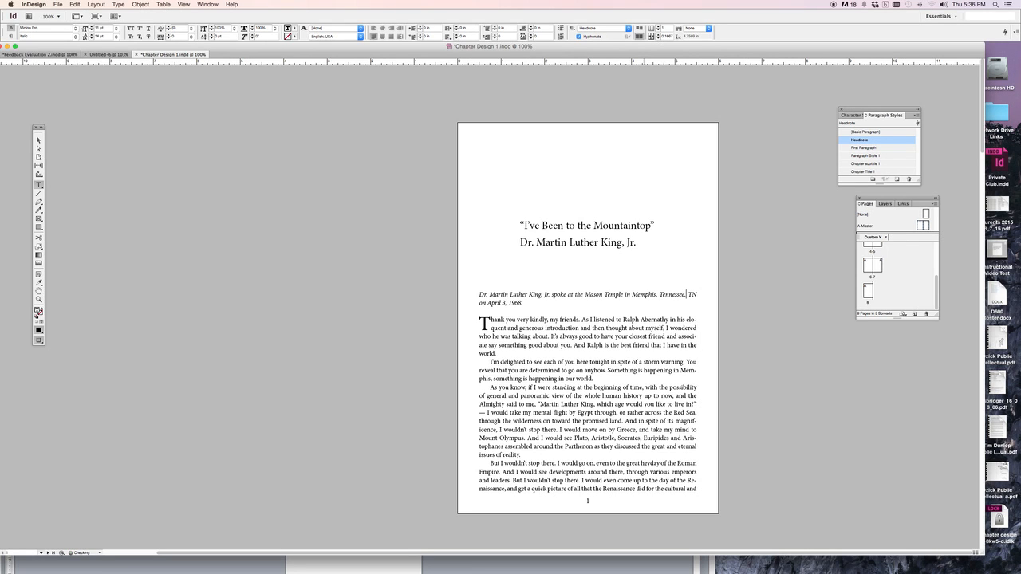
key("shift+Right")
key("shift+Right")
key("shift+Right")
key("BackSpace")
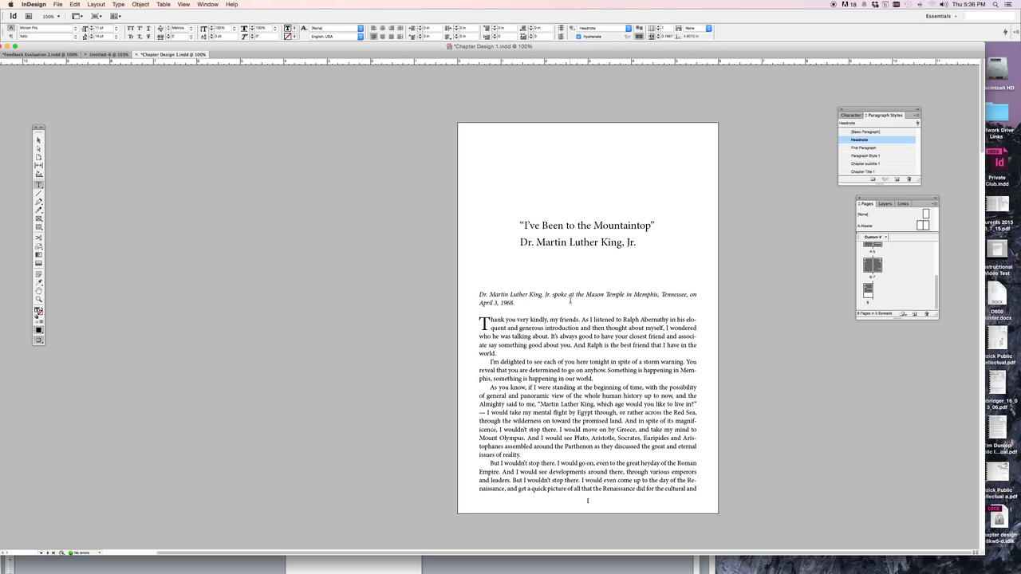
- Replace "spoke" in the headnote with "delivered this address"
key("Down")
left_click(566, 296)
key("BackSpace")
key("BackSpace")
key("BackSpace")
key("BackSpace")
key("BackSpace")
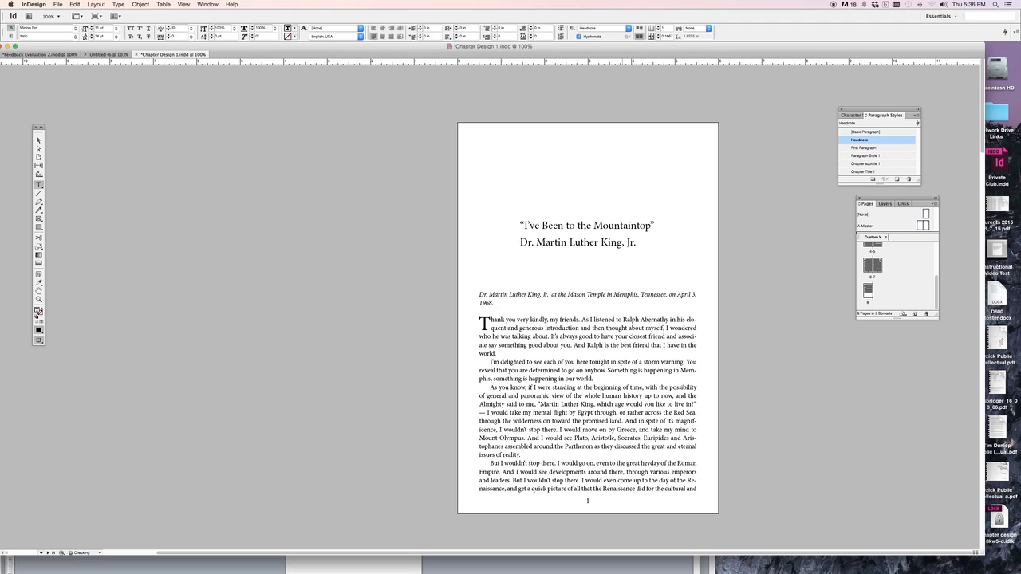
type("s")
key("BackSpace")
type("delivered")
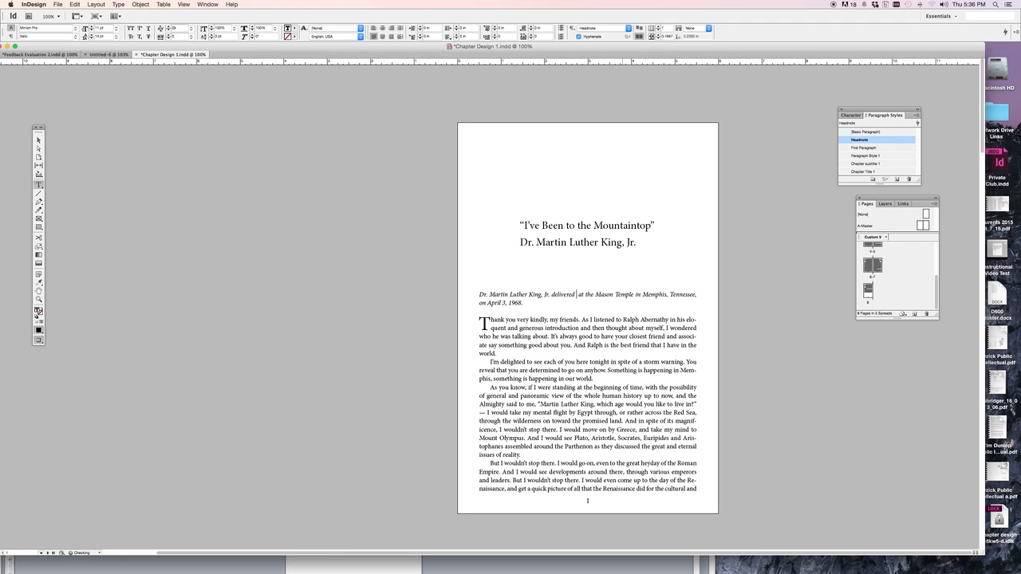
type(" this address")
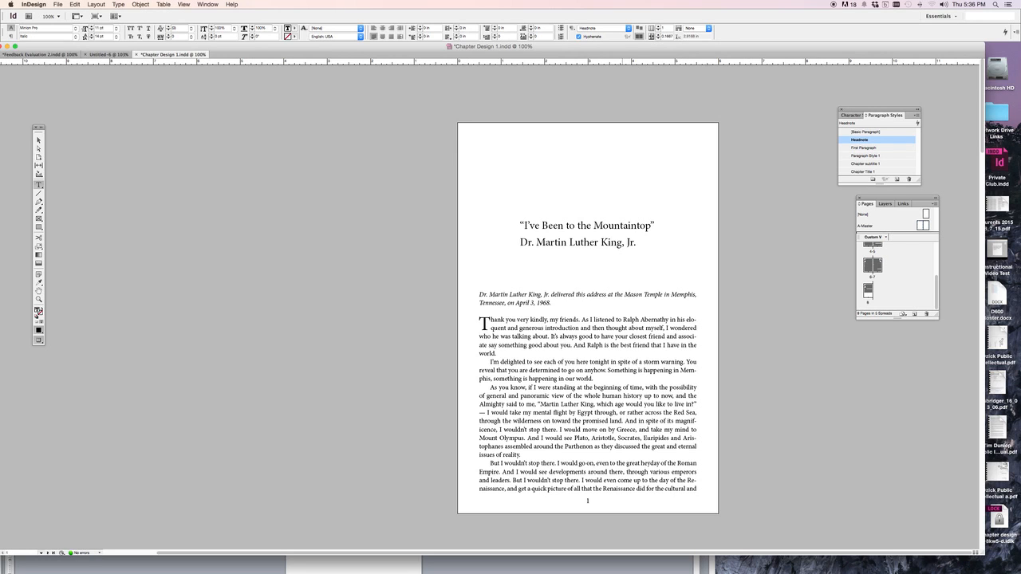
- Center-align the chapter title and the author line below it on page 1
left_click(638, 244)
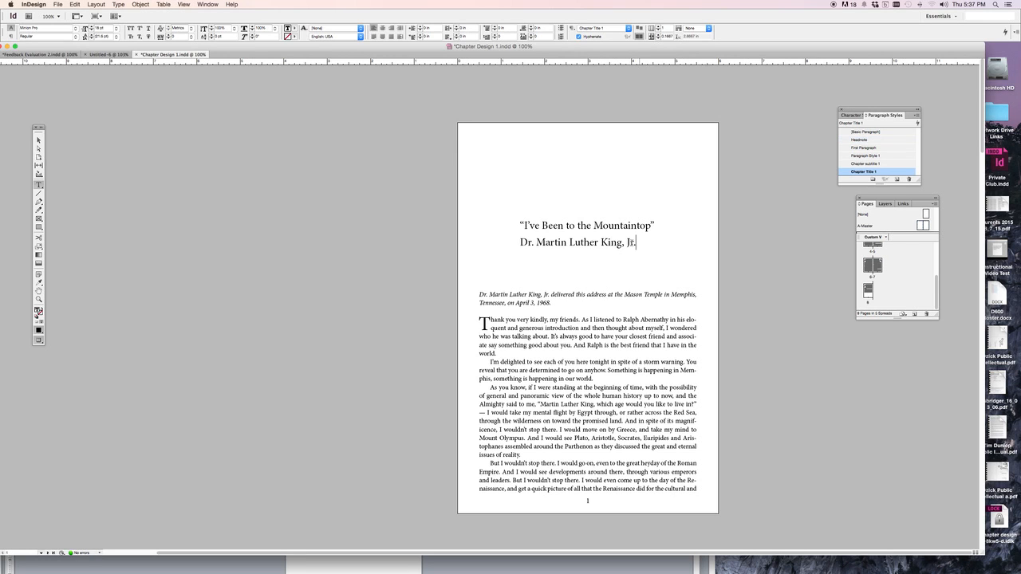
left_click_drag(631, 243, 520, 225)
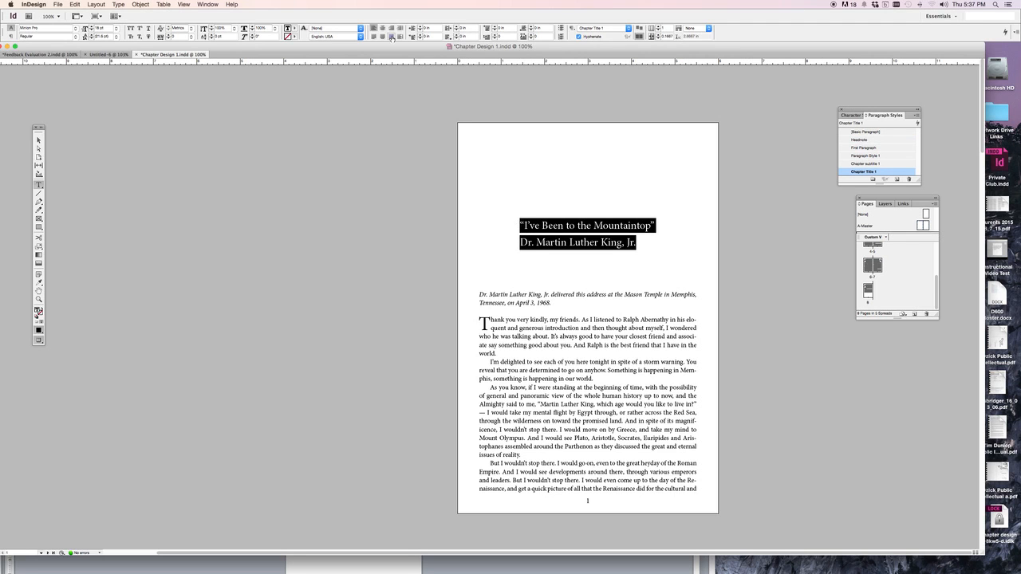
left_click(382, 28)
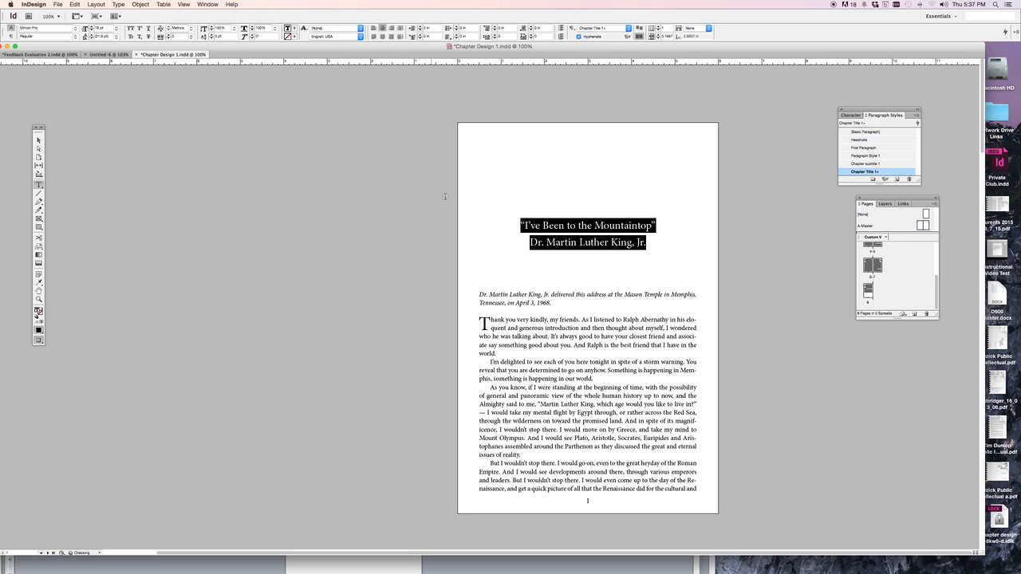
left_click(586, 275)
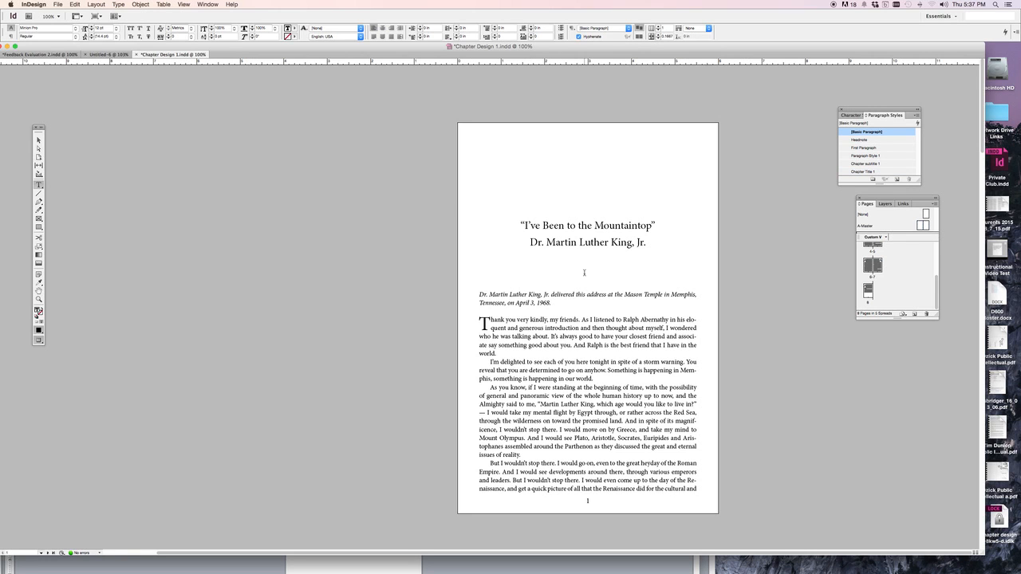
left_click(665, 234)
left_click(654, 289)
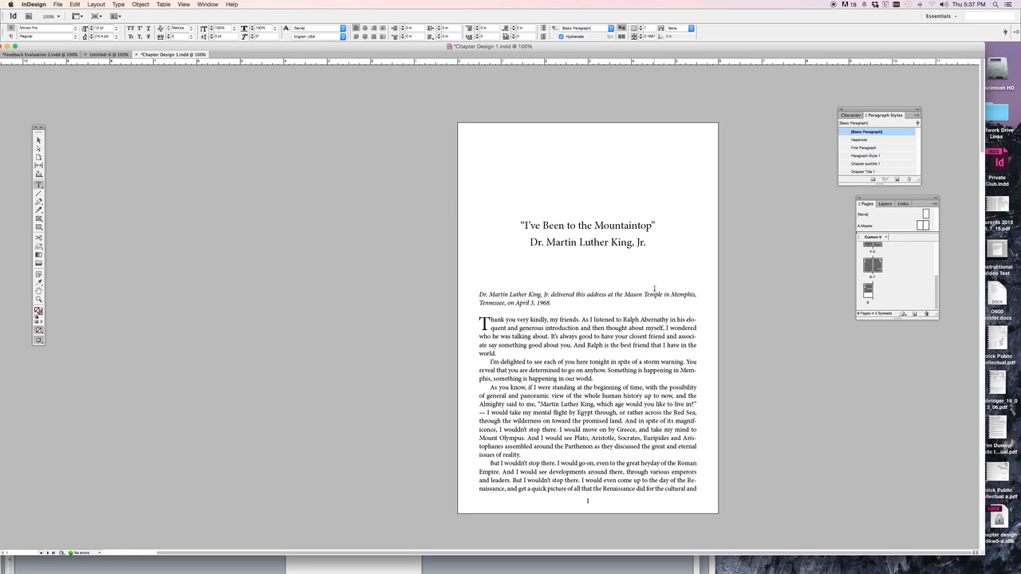
- Remove the opening and closing quotation marks around the chapter title
left_click(656, 226)
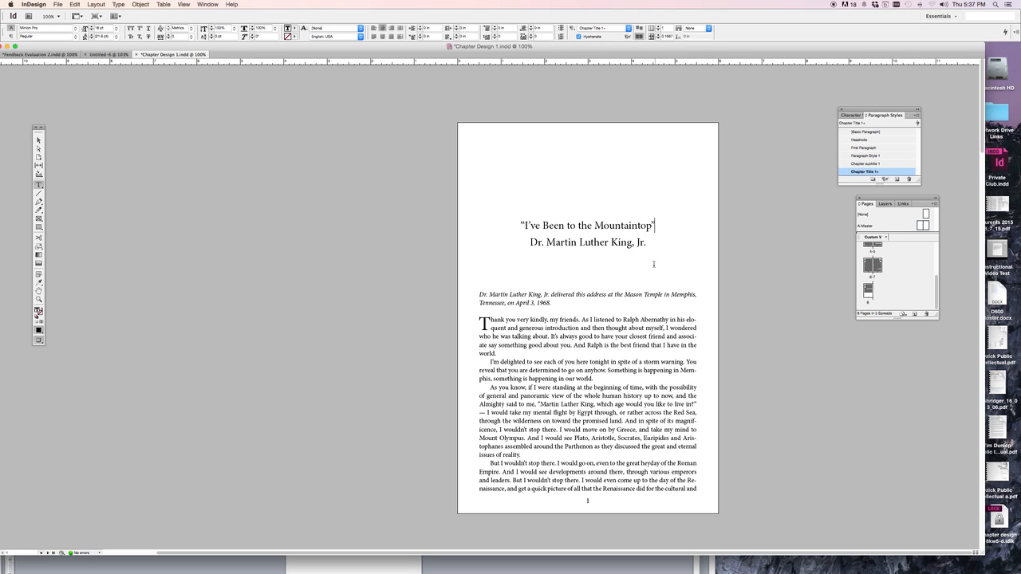
left_click(526, 226)
key("BackSpace")
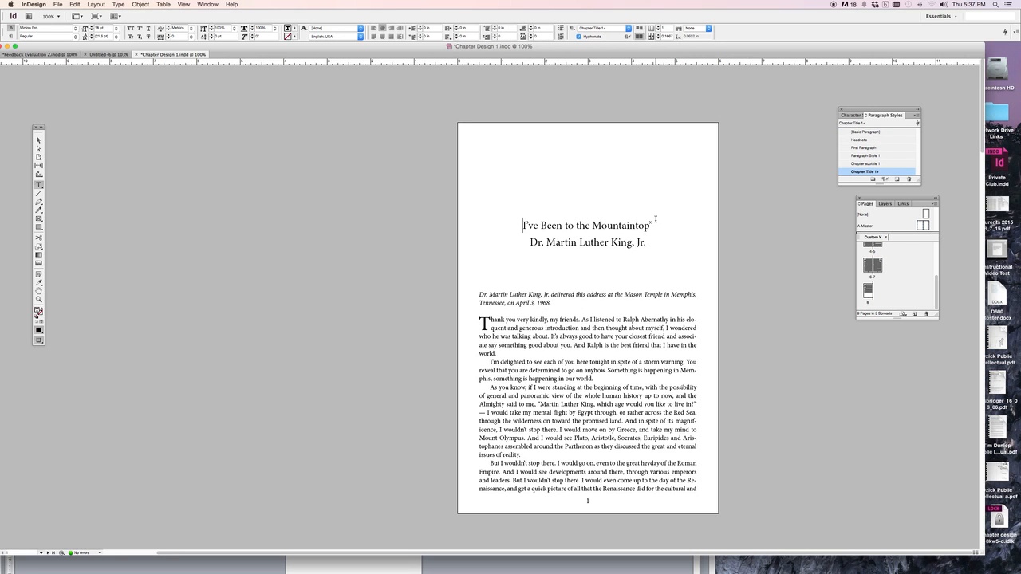
key("BackSpace")
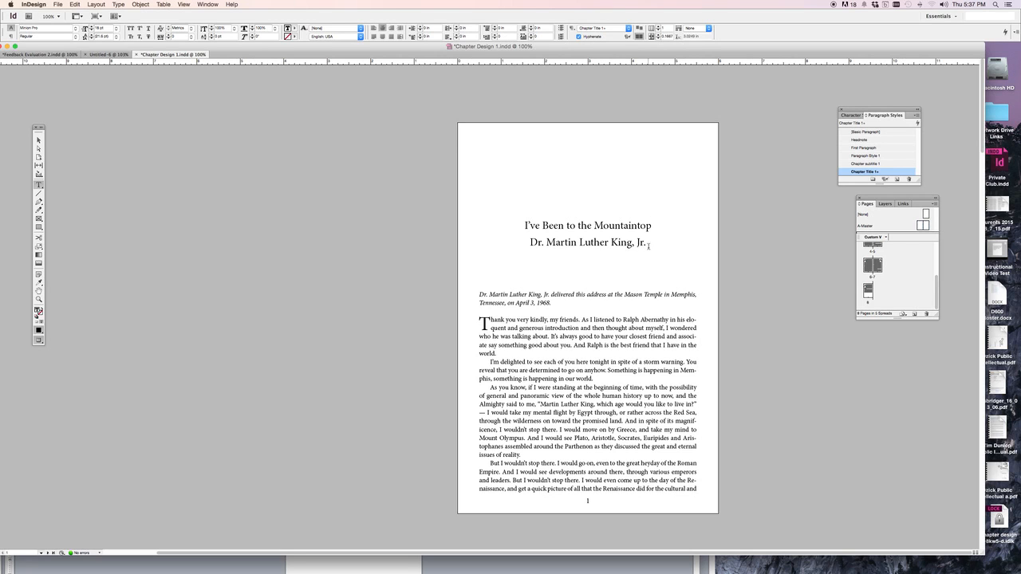
- Set the author line below the title to 14 pt and apply the Chapter subtitle 1 paragraph style to it
left_click_drag(647, 244, 533, 246)
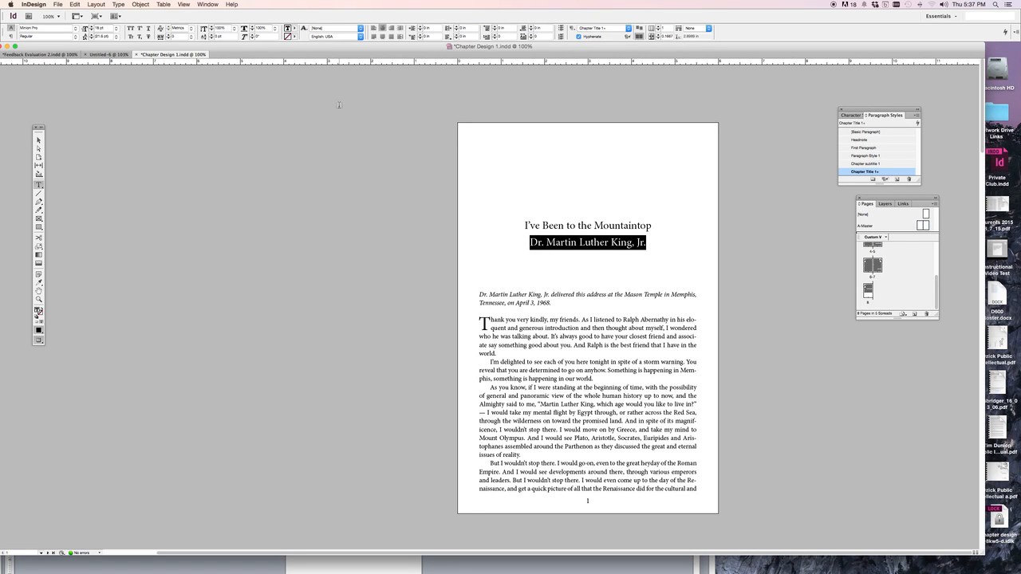
left_click(117, 28)
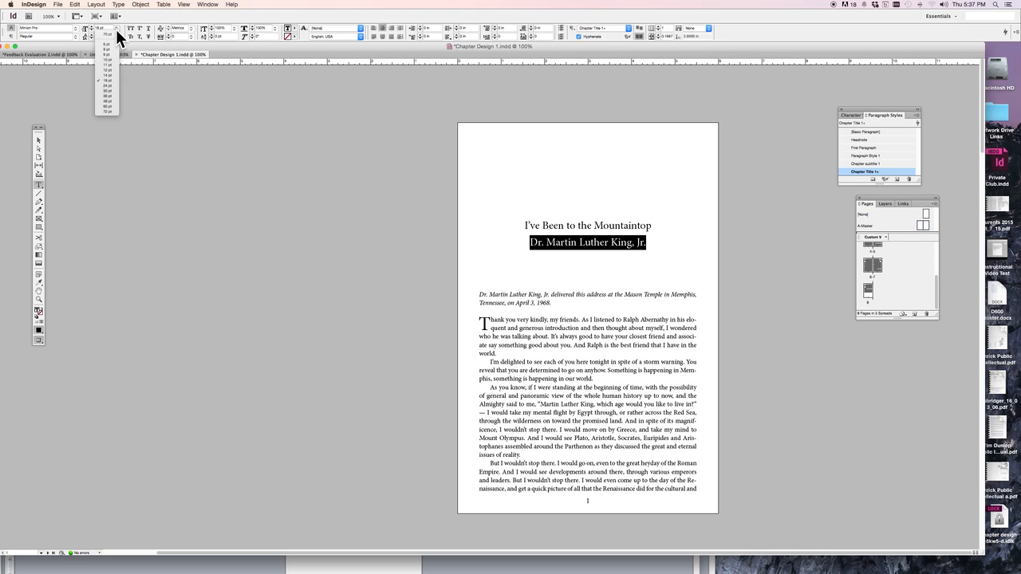
left_click(110, 74)
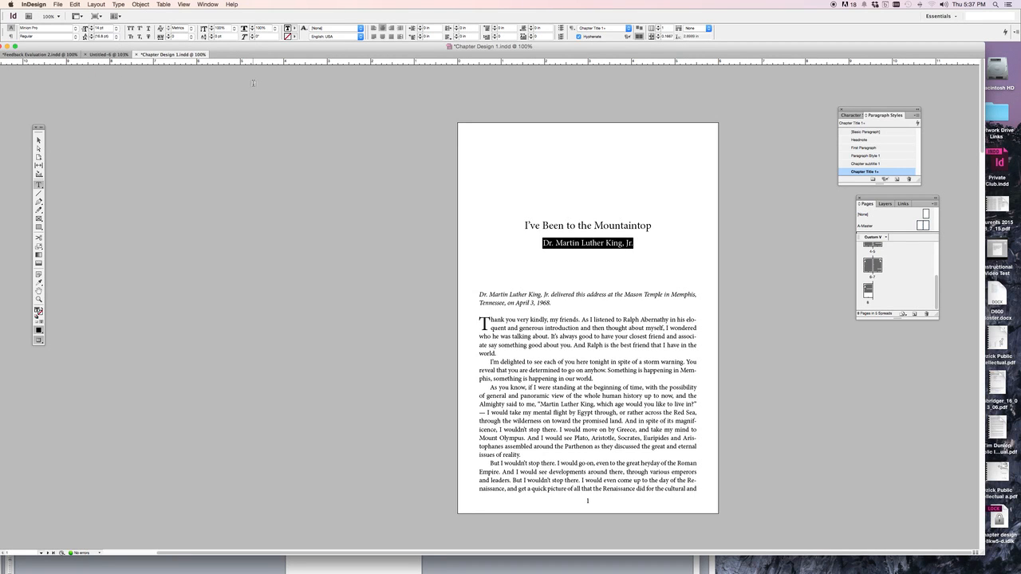
left_click(580, 165)
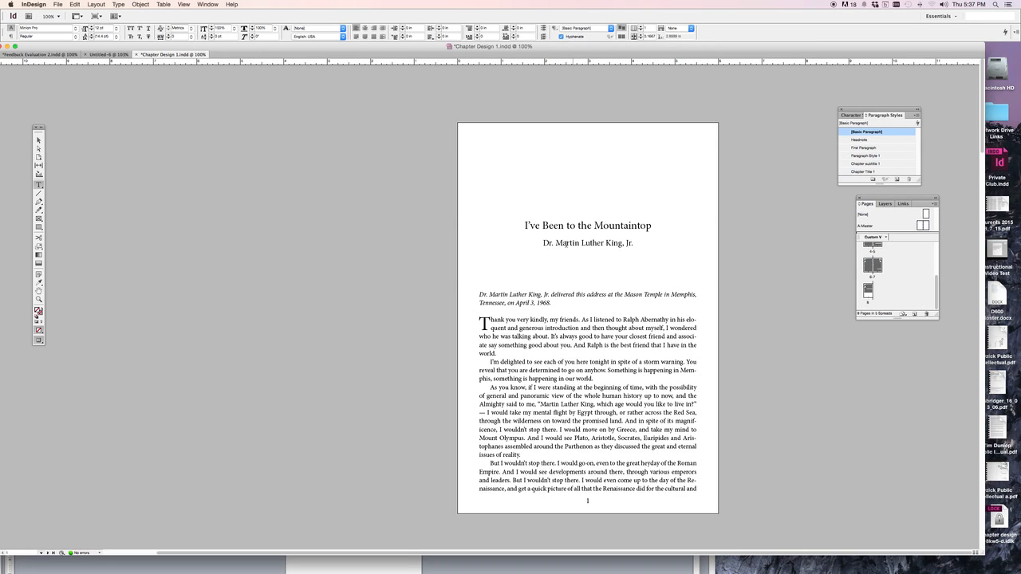
left_click(586, 244)
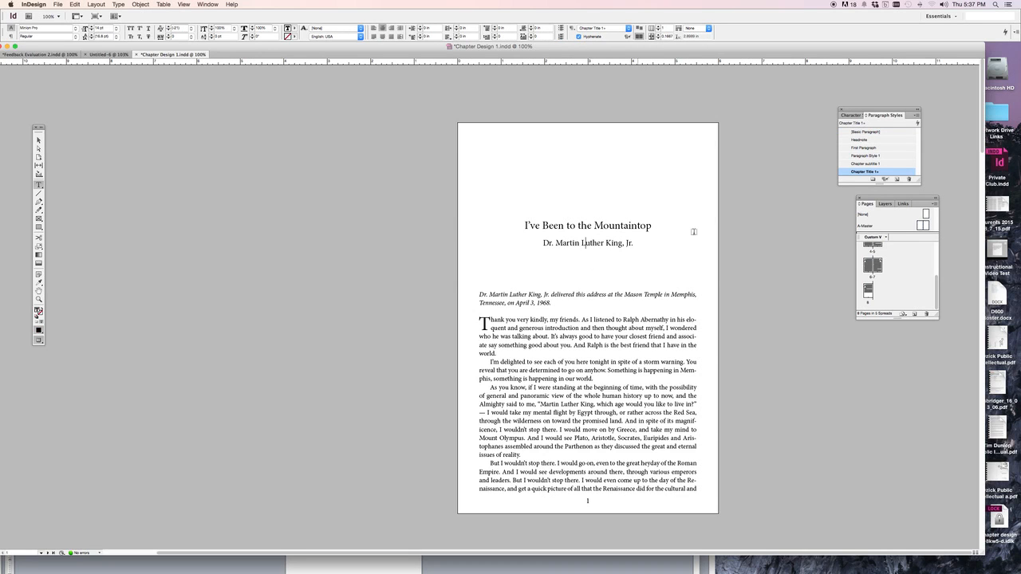
left_click(842, 163)
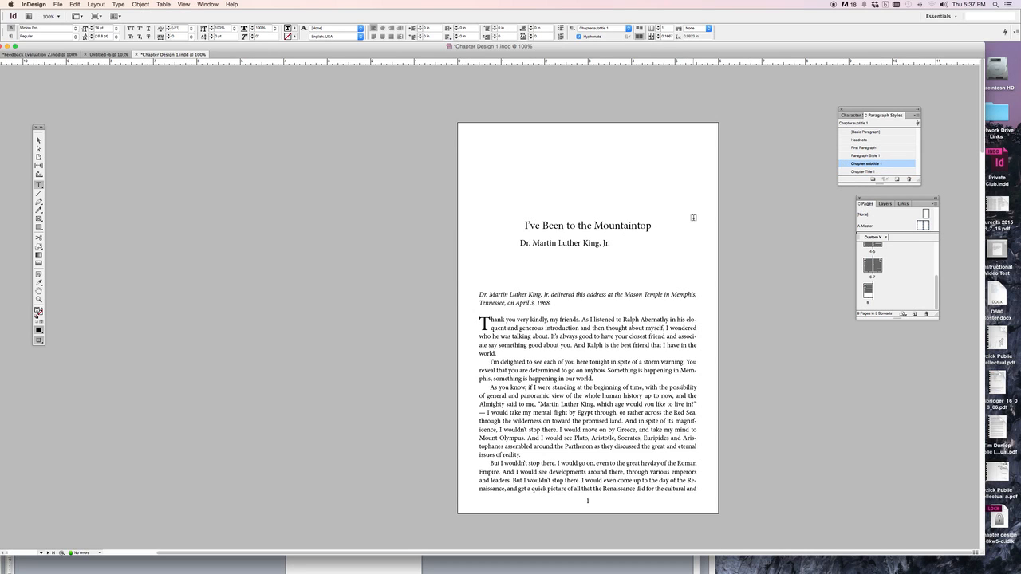
- Set the alignment in the Chapter subtitle 1 paragraph style to Center
double_click(845, 163)
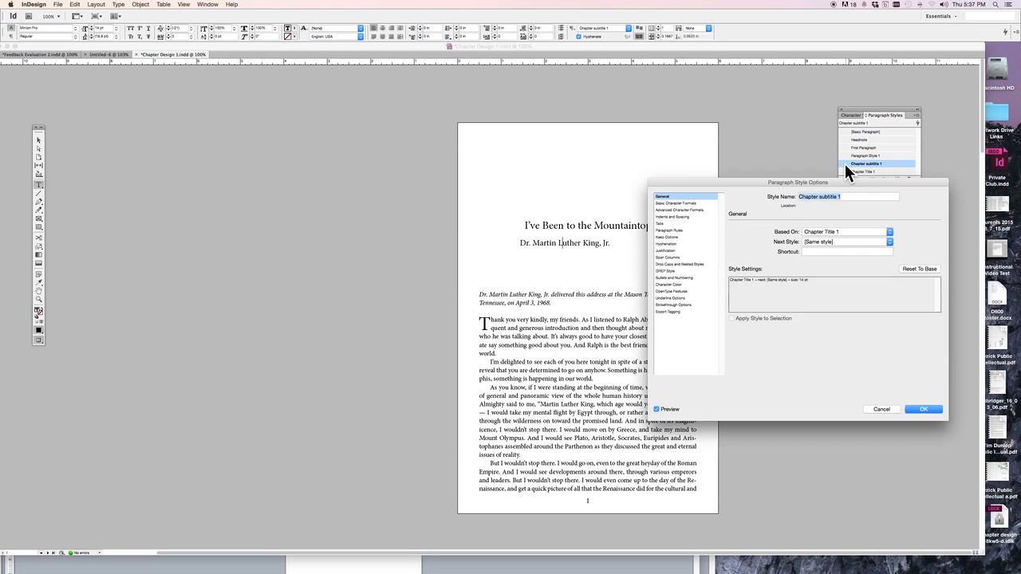
left_click(670, 217)
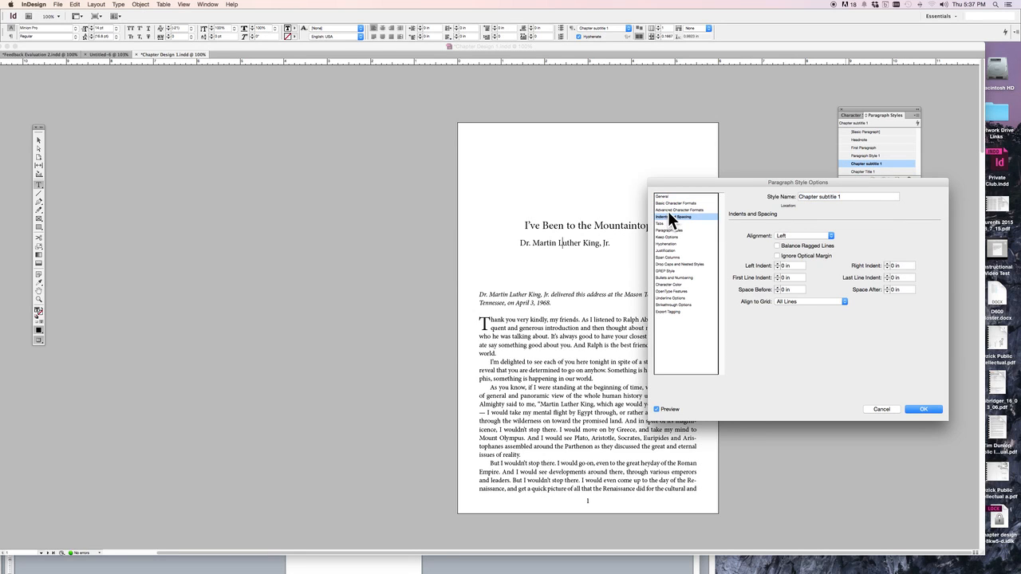
left_click(829, 236)
left_click(786, 243)
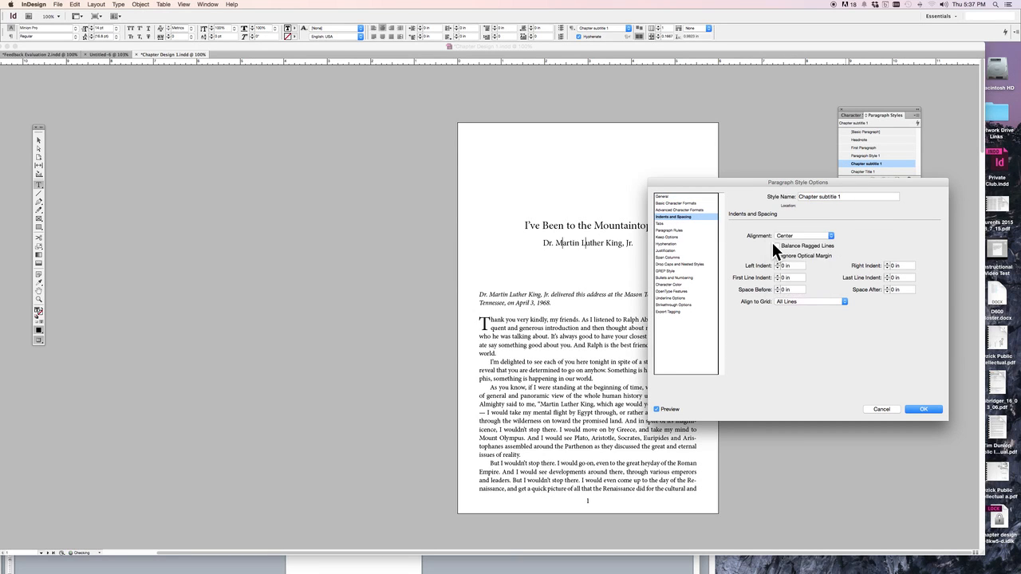
left_click(913, 409)
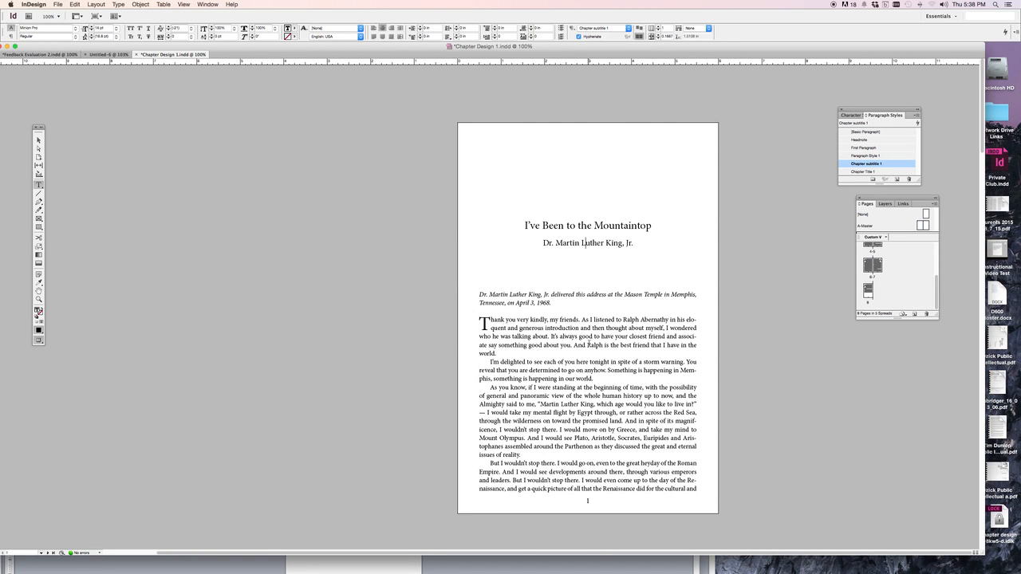
- Create a paragraph style named Page number from the left A-Master page number, based on Paragraph Style 1 with a reduced first-line indent
scroll(588, 343, "down", 8)
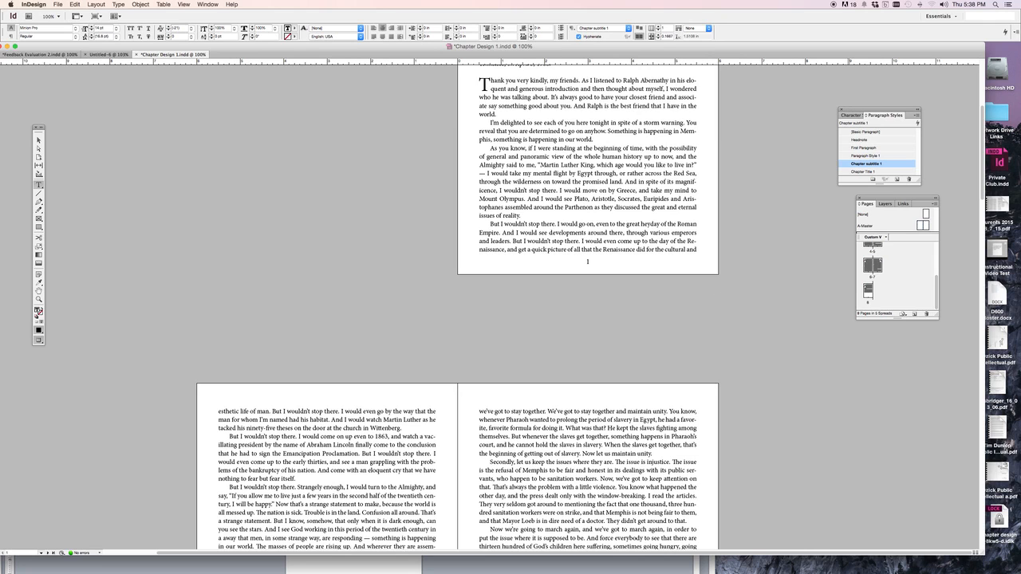
double_click(920, 223)
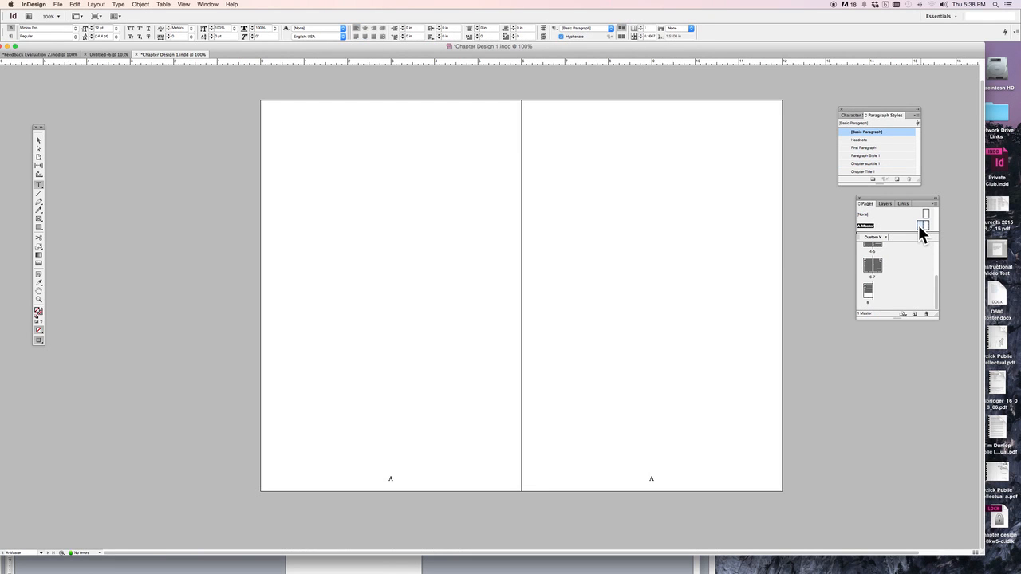
left_click(392, 479)
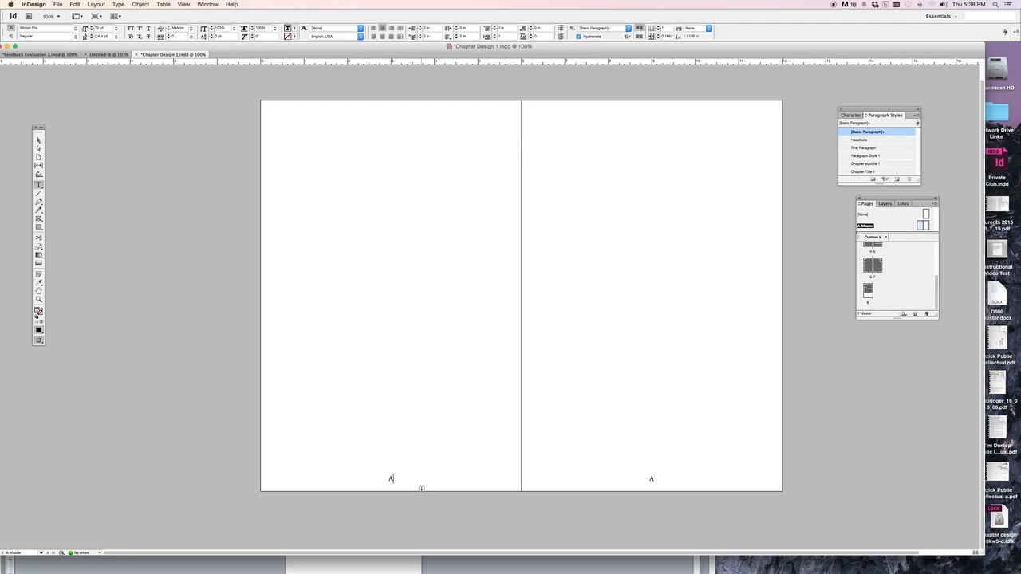
key("shift+Left")
left_click(915, 115)
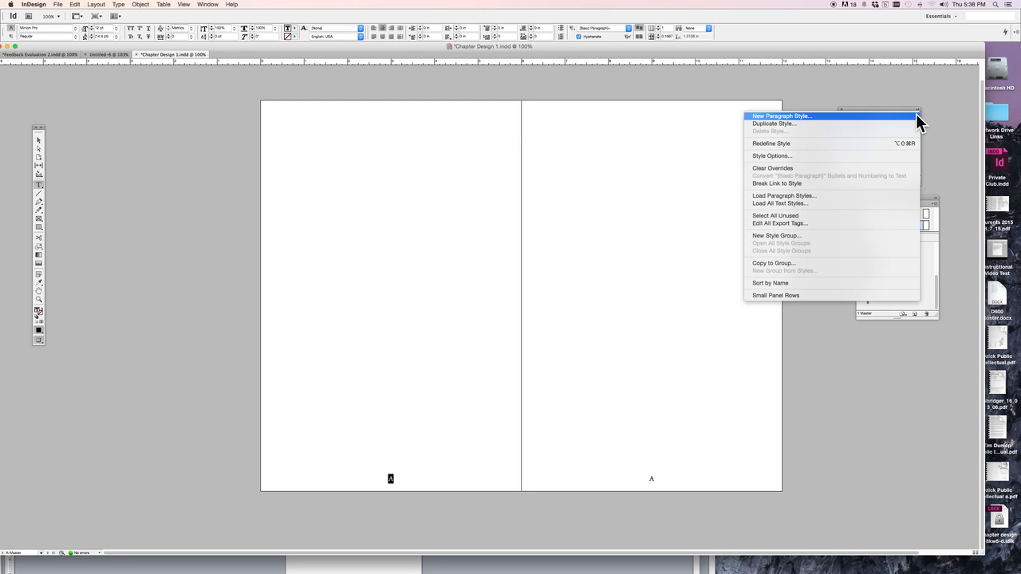
left_click(840, 116)
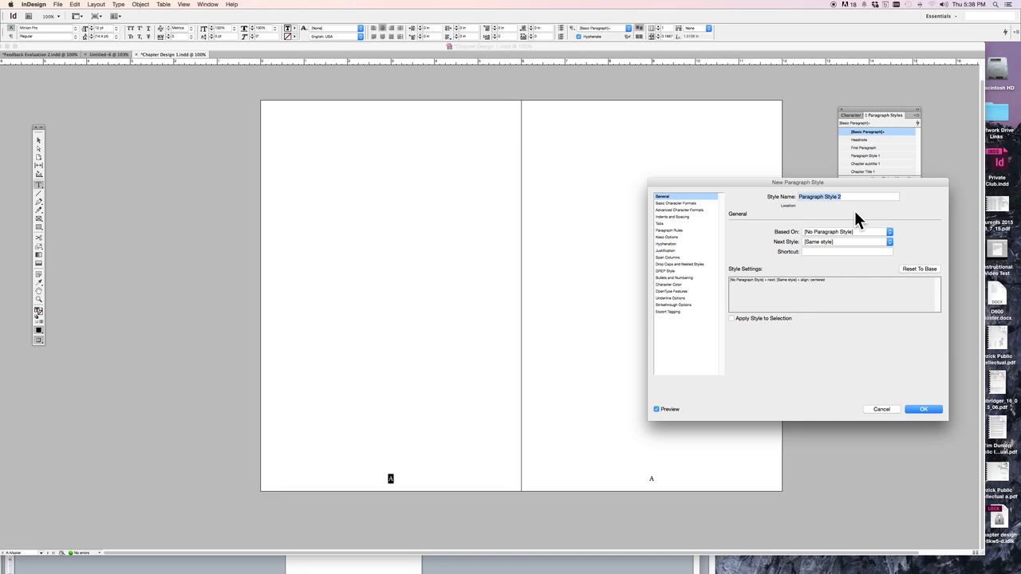
type("Page number")
left_click(848, 233)
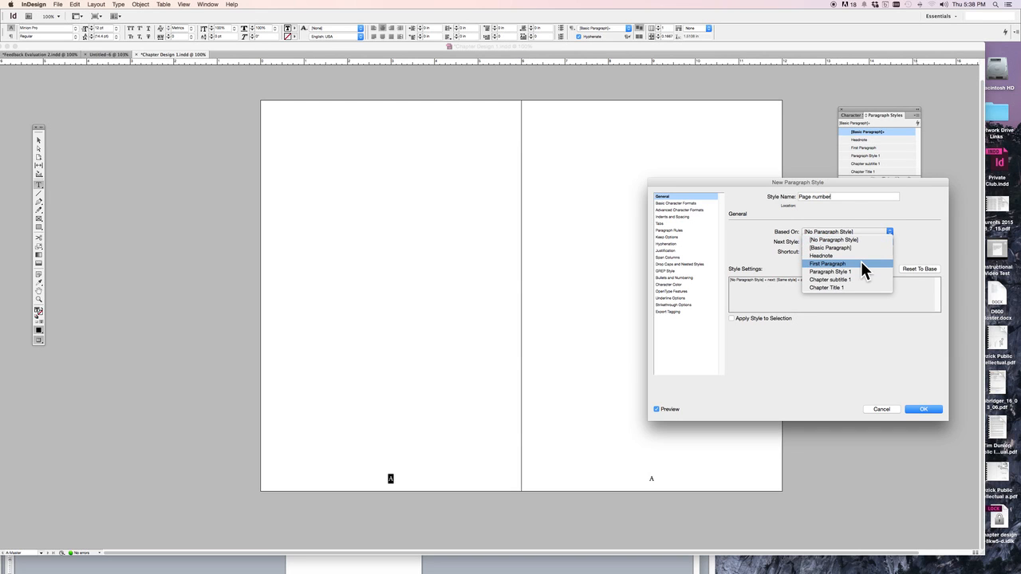
left_click(834, 272)
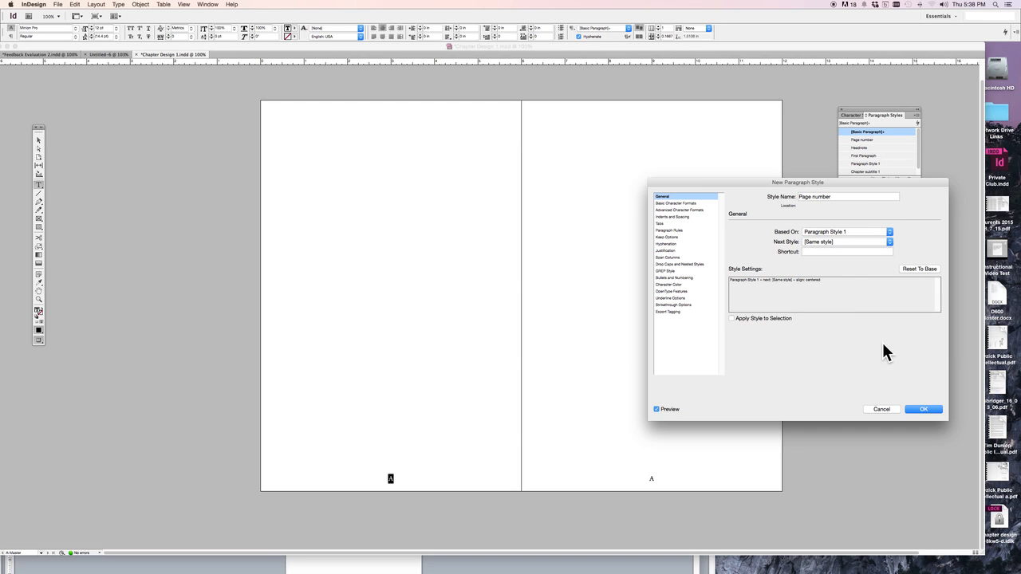
left_click(680, 217)
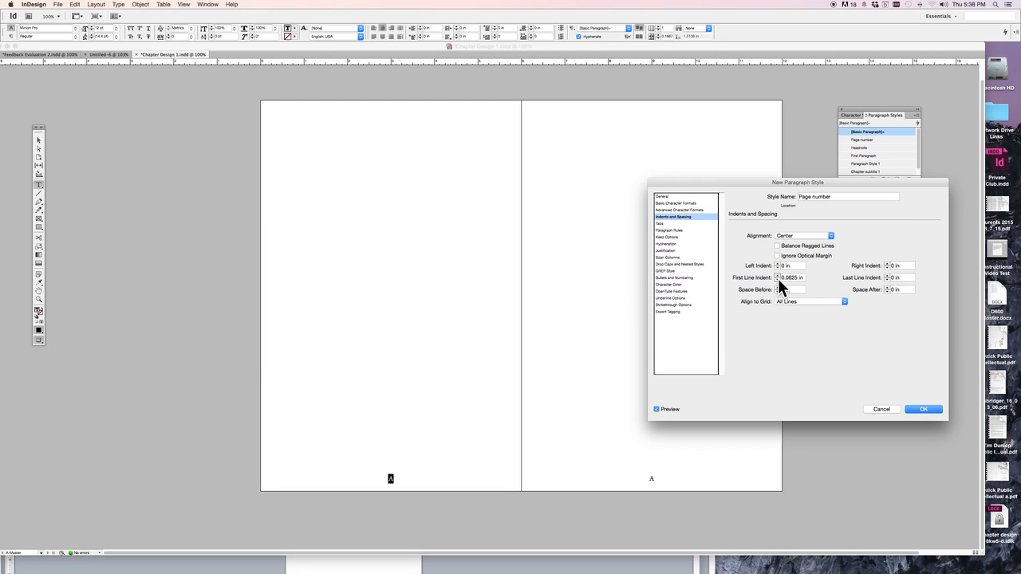
left_click(926, 413)
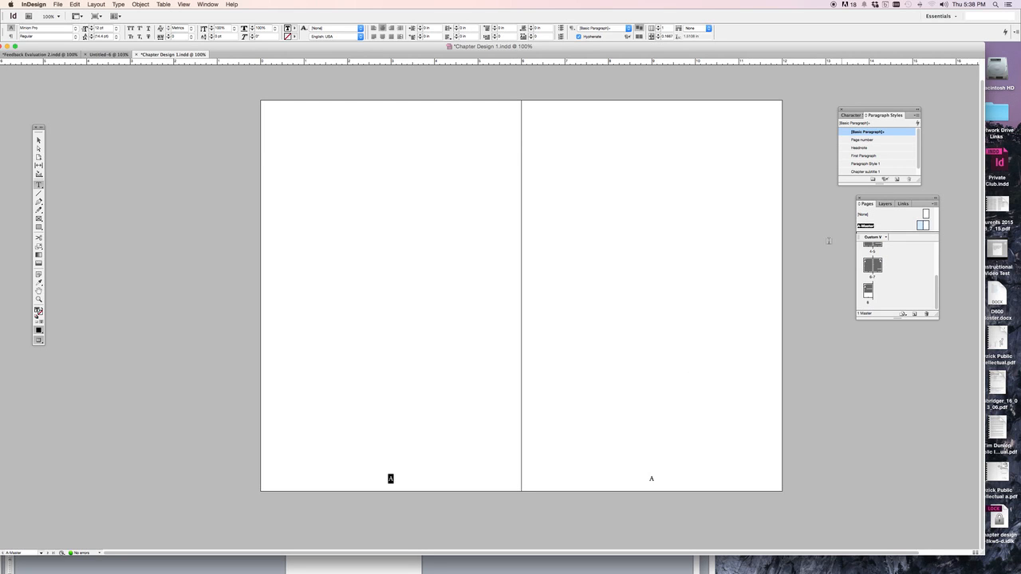
- Apply the Page number paragraph style to the page number markers on both A-Master pages
left_click(861, 140)
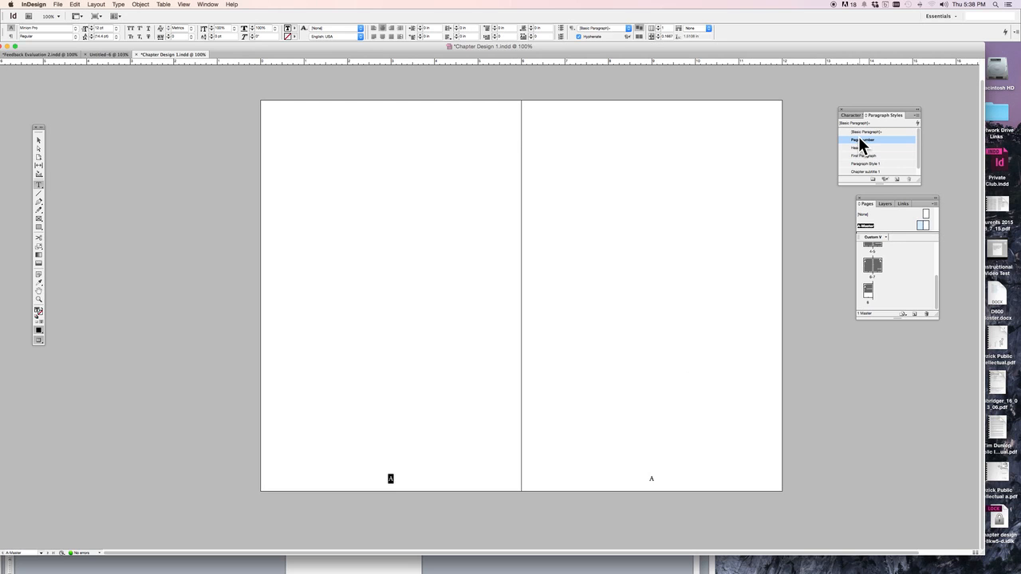
left_click(653, 479)
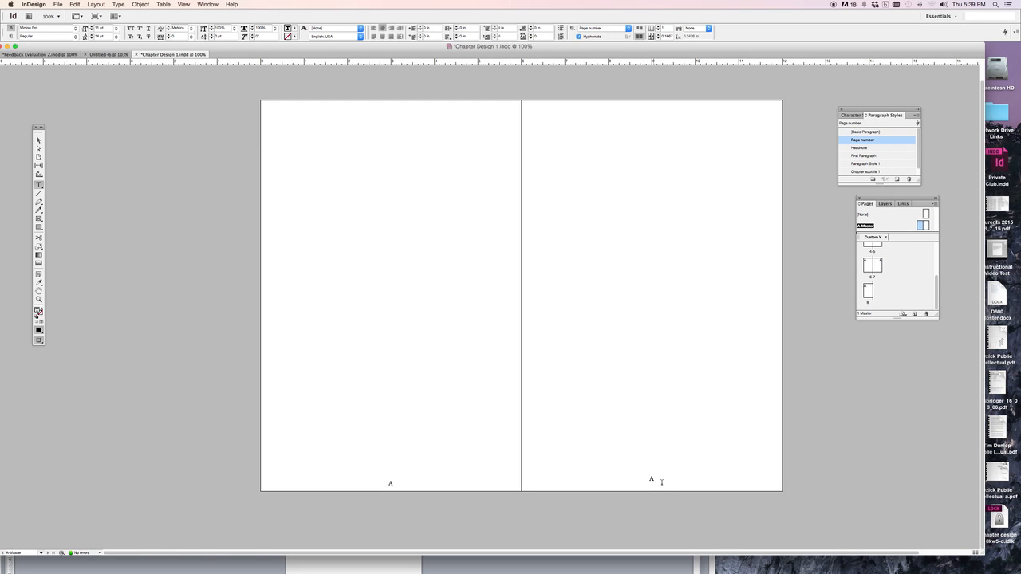
double_click(654, 480)
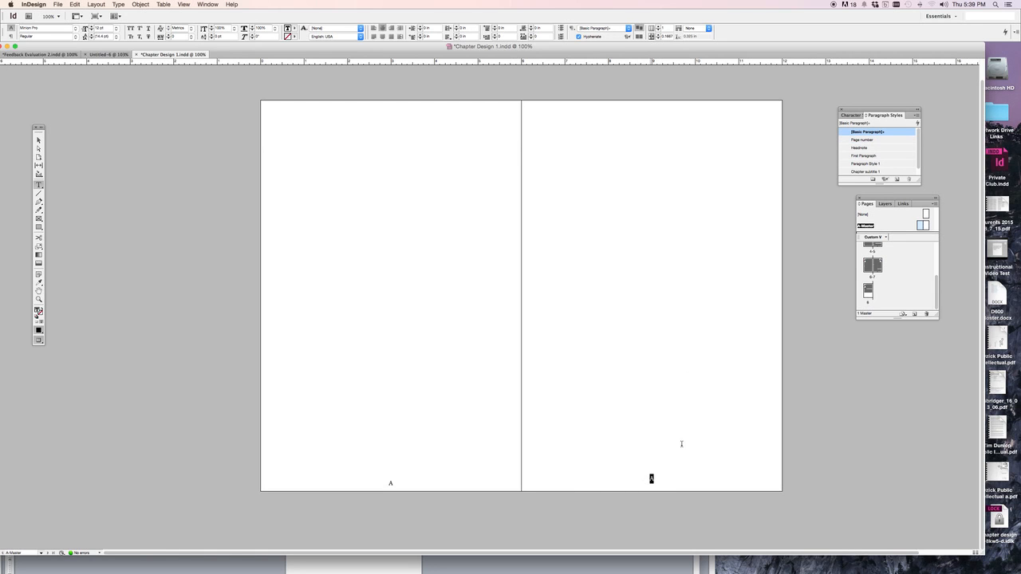
left_click(864, 141)
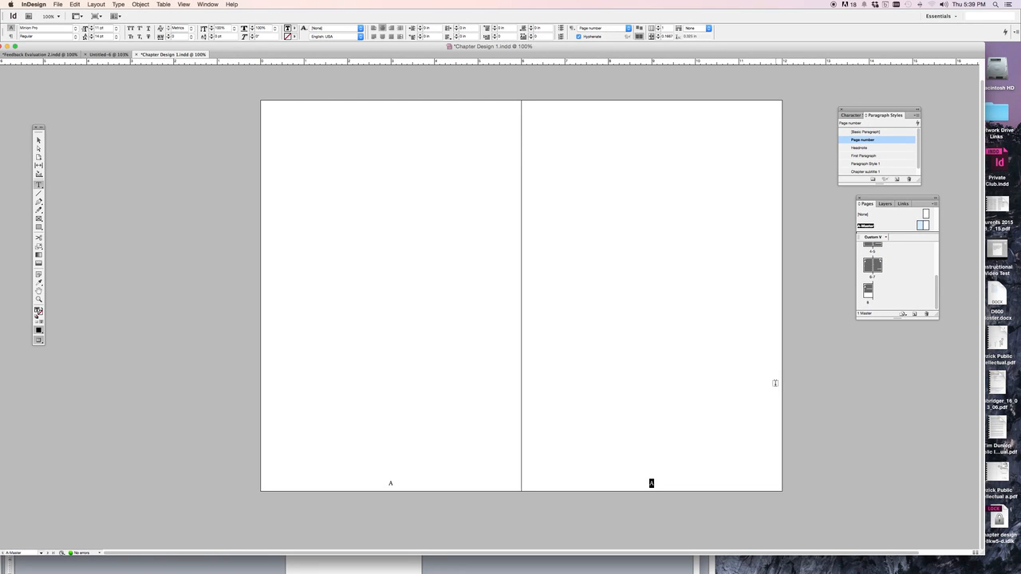
left_click(775, 383)
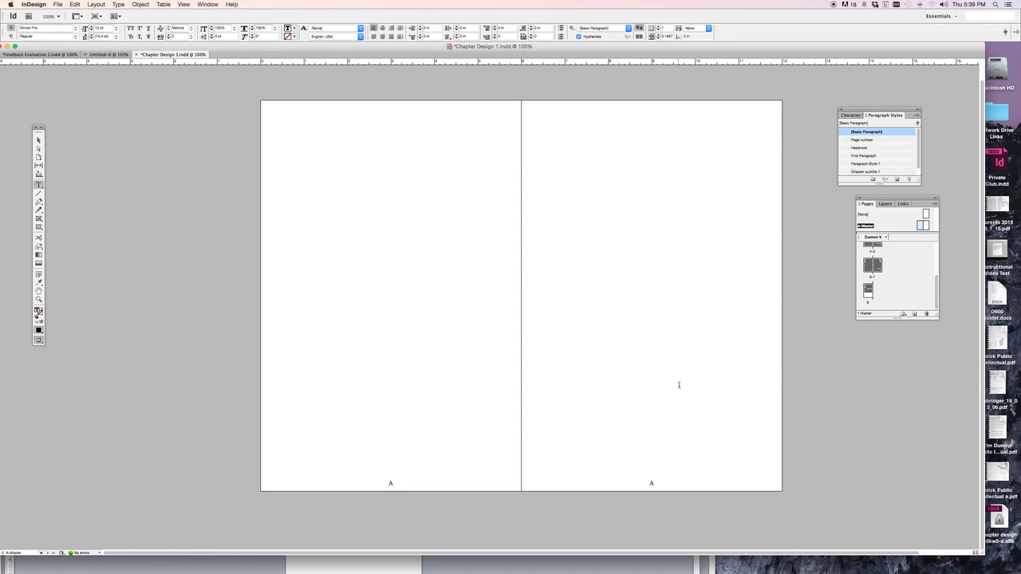
- Check the page number on page 1, and nudge the left A-Master page number frame up by one baseline
scroll(878, 275, "up", 3)
double_click(875, 252)
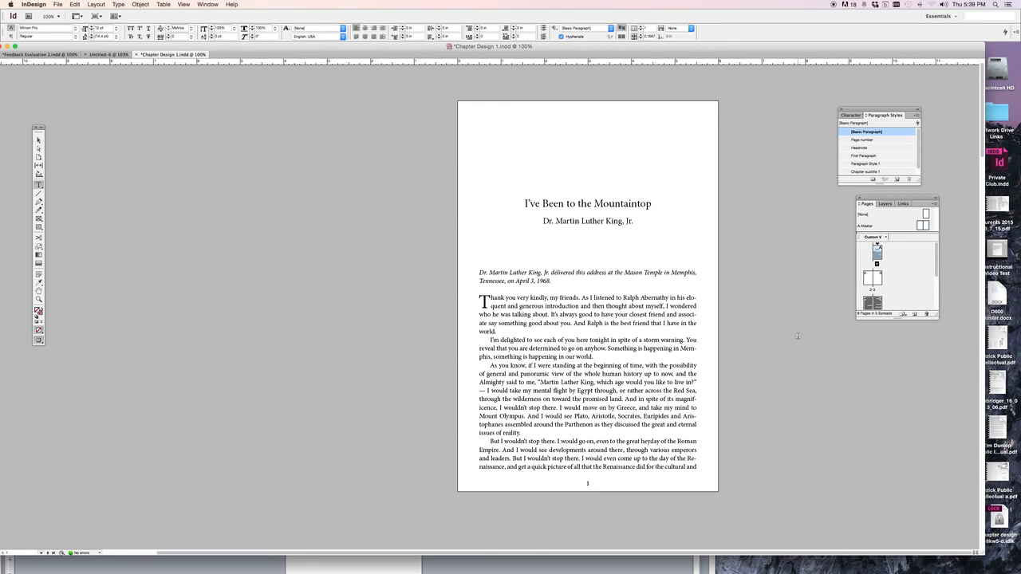
double_click(918, 225)
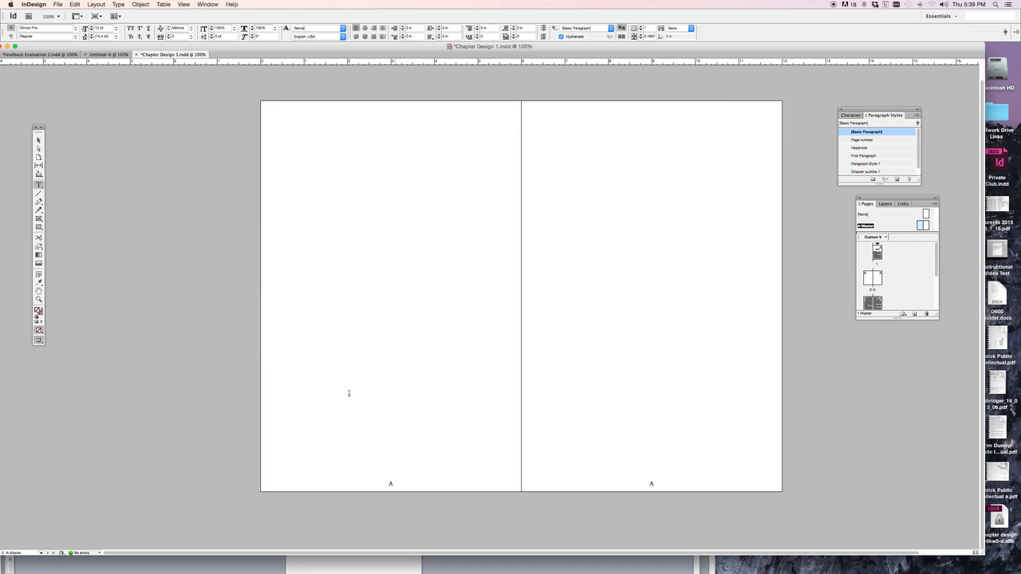
left_click(38, 141)
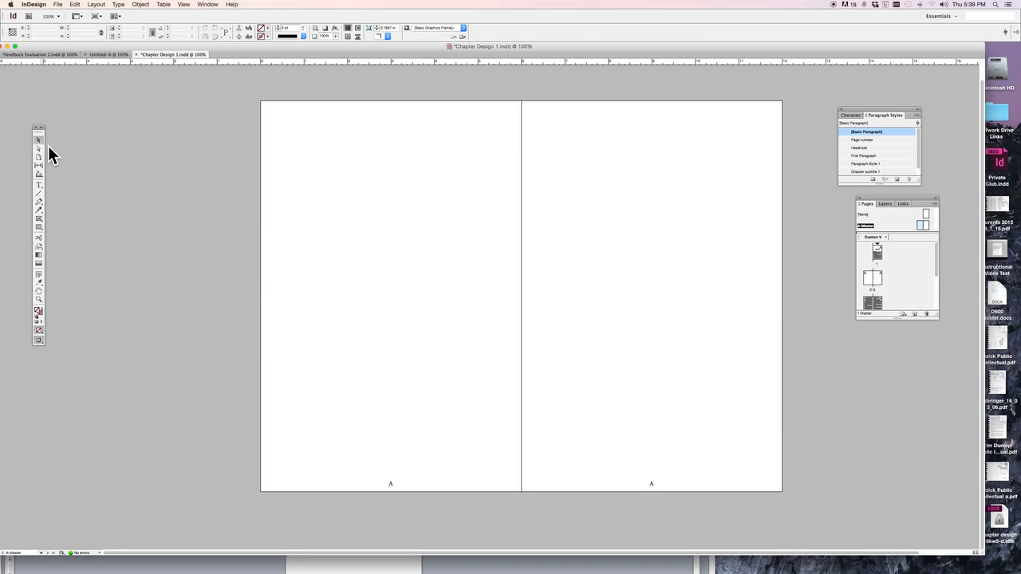
left_click(393, 483)
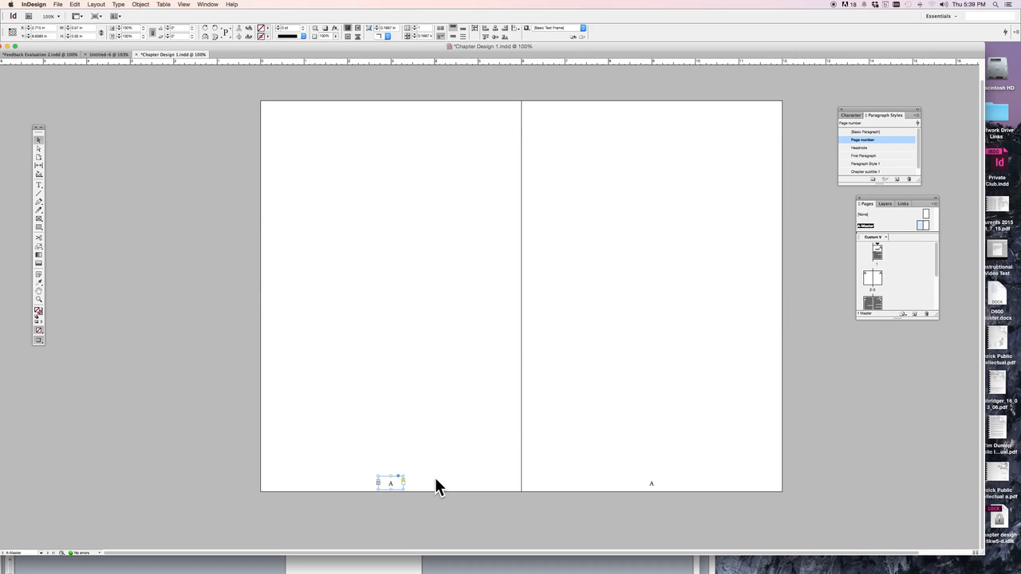
key("Up")
key("Up")
key("Up")
key("Up")
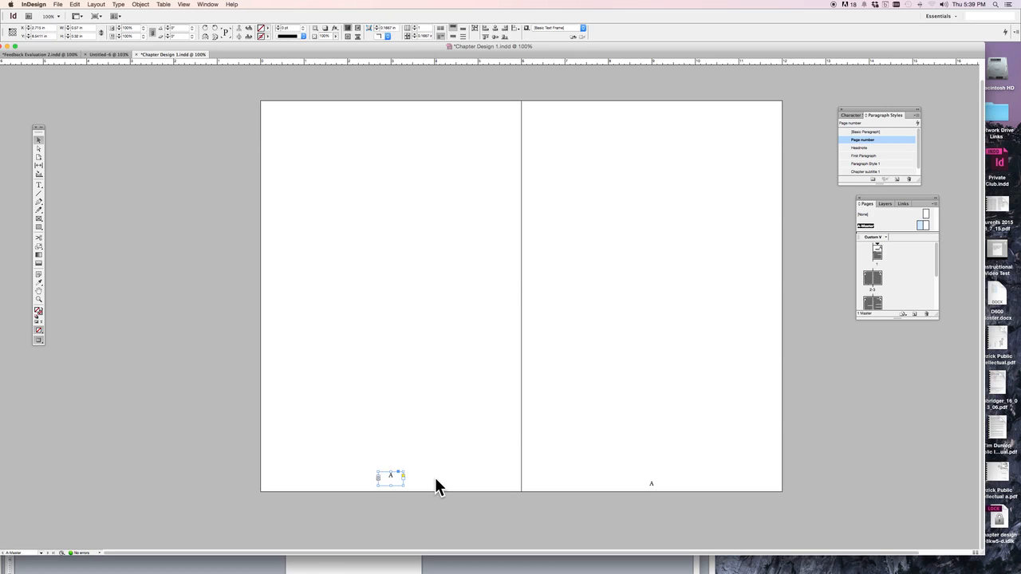
- Nudge the right A-Master page number frame up to align with the left one, and save the document
left_click(650, 483)
left_click_drag(651, 483, 651, 482)
left_click(713, 467)
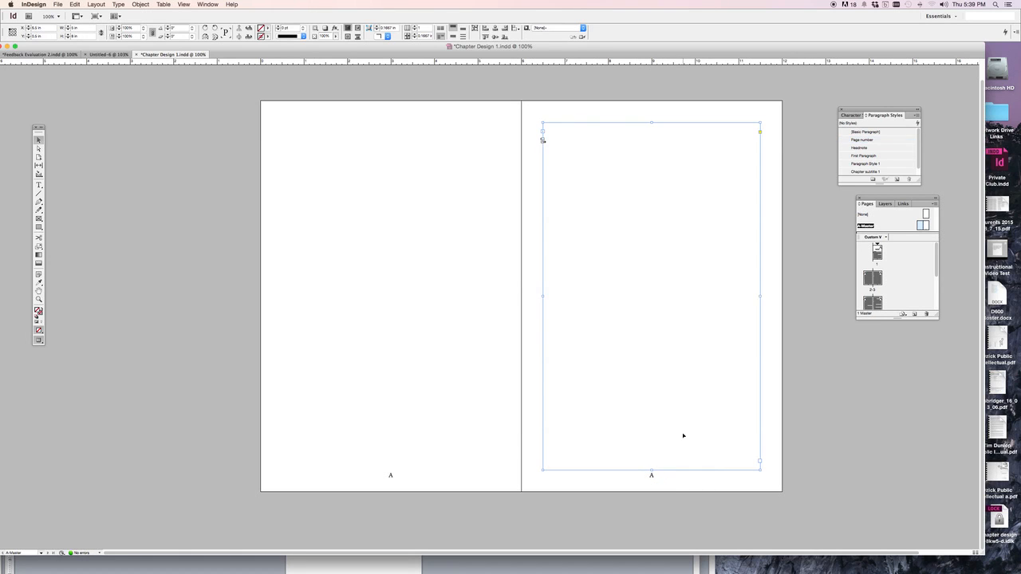
key("super+s")
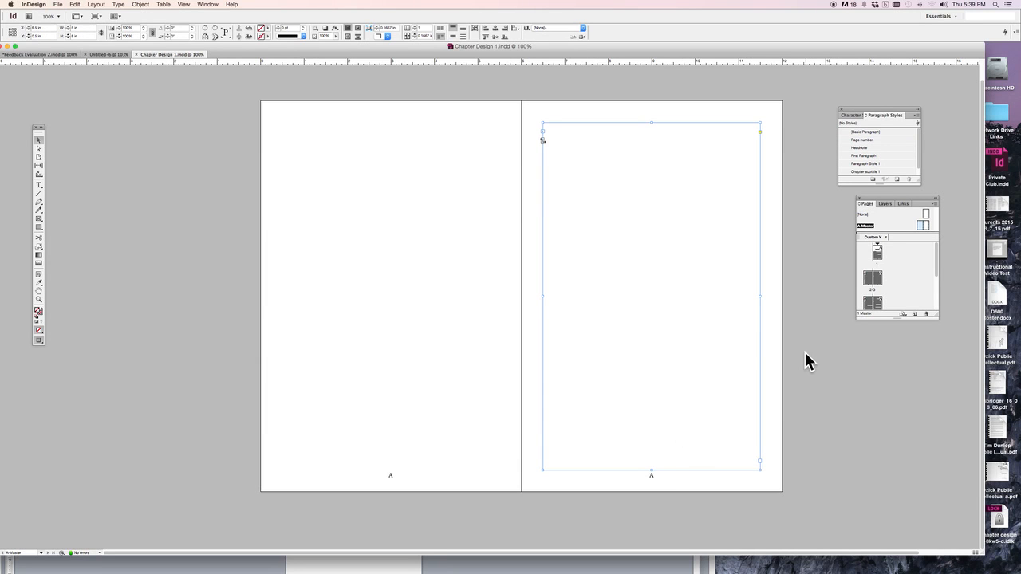
- Place a horizontal guide across the A-Master spread on the baseline grid line just above the bottom margin
double_click(876, 252)
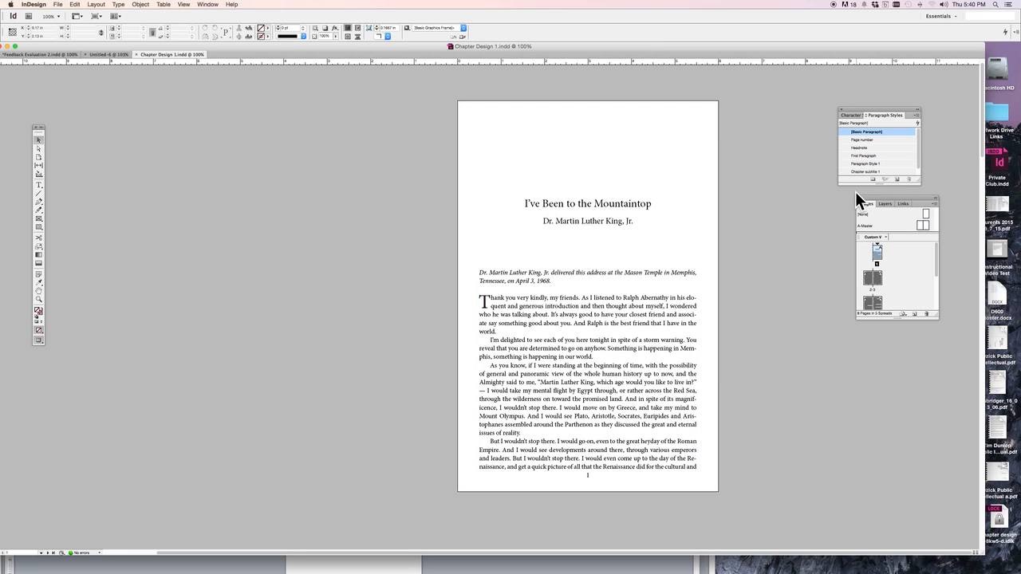
left_click(918, 224)
double_click(918, 223)
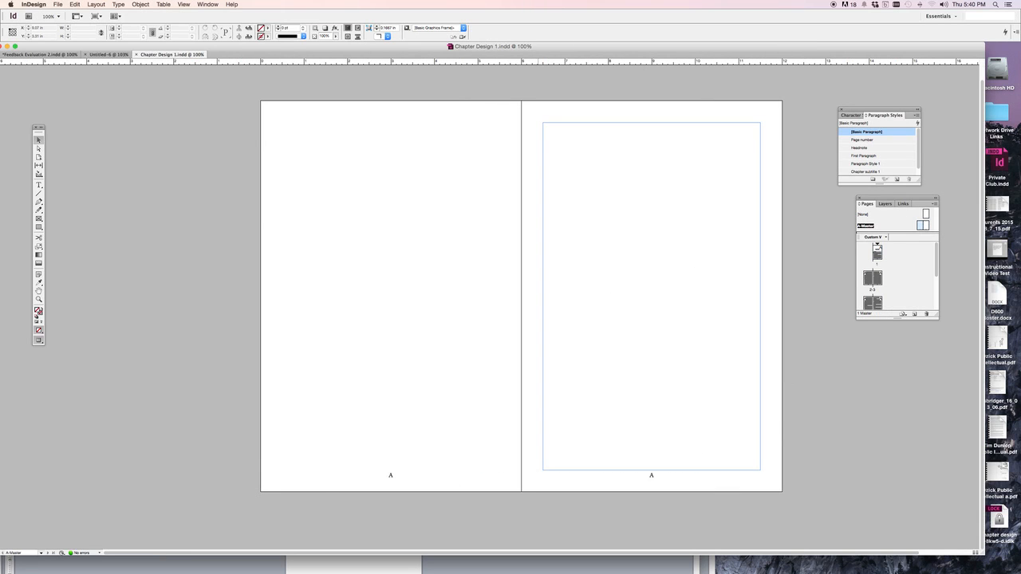
left_click(624, 391)
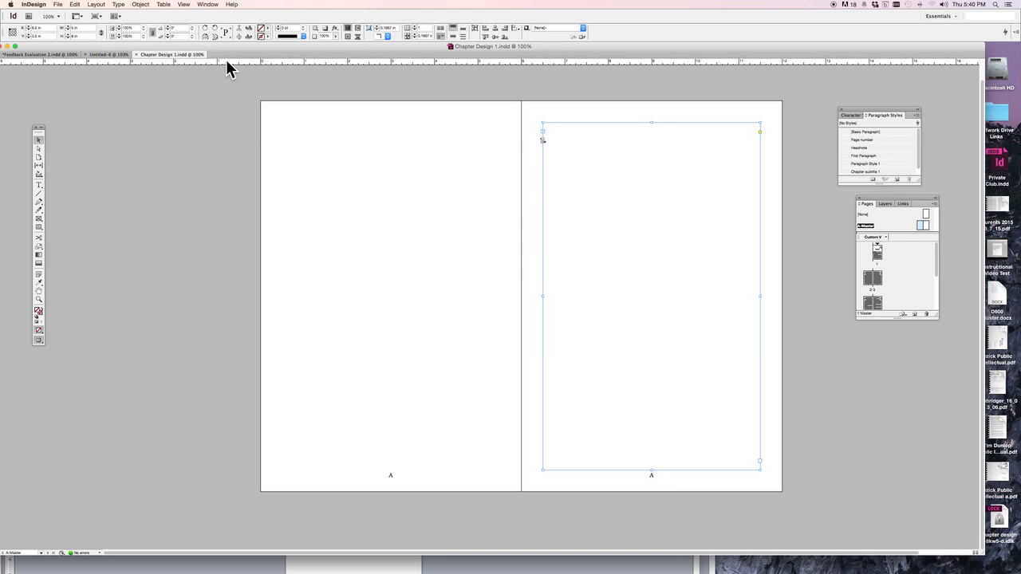
left_click_drag(227, 61, 240, 463)
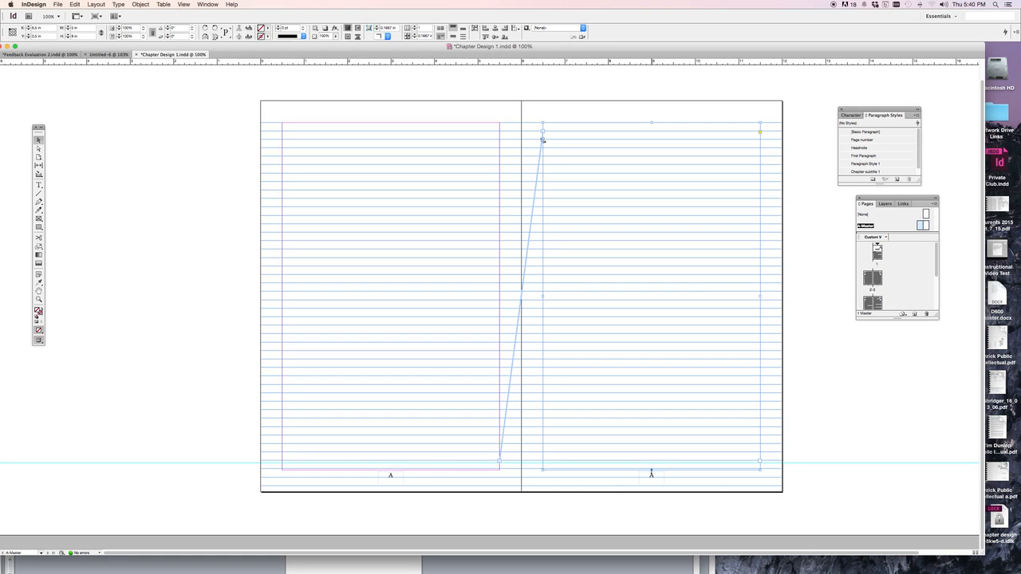
- Shorten the main text frames on both A-Master pages so their bottom edges meet the horizontal guide
left_click_drag(651, 474, 651, 463)
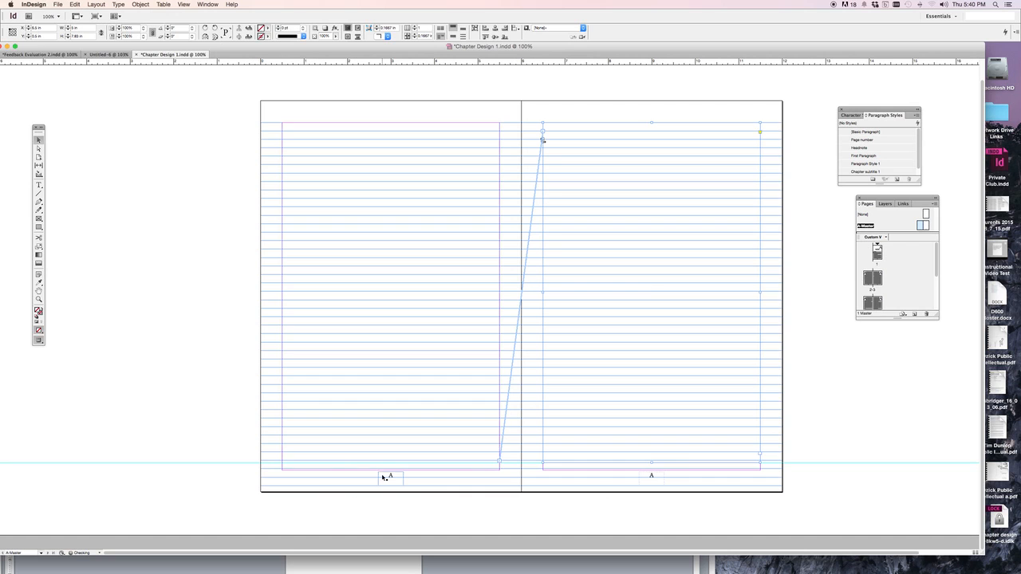
left_click(337, 471)
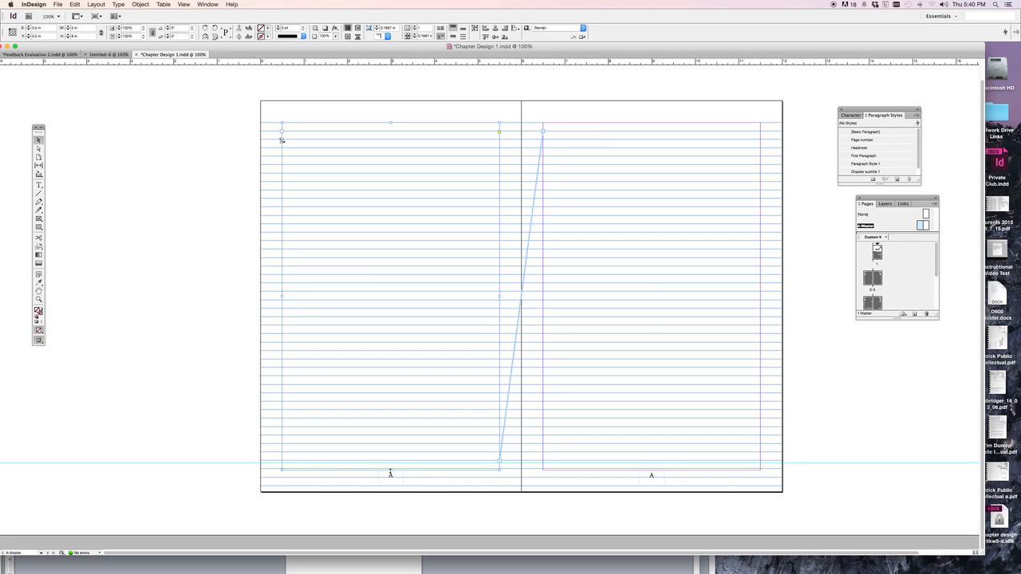
left_click_drag(390, 474, 388, 464)
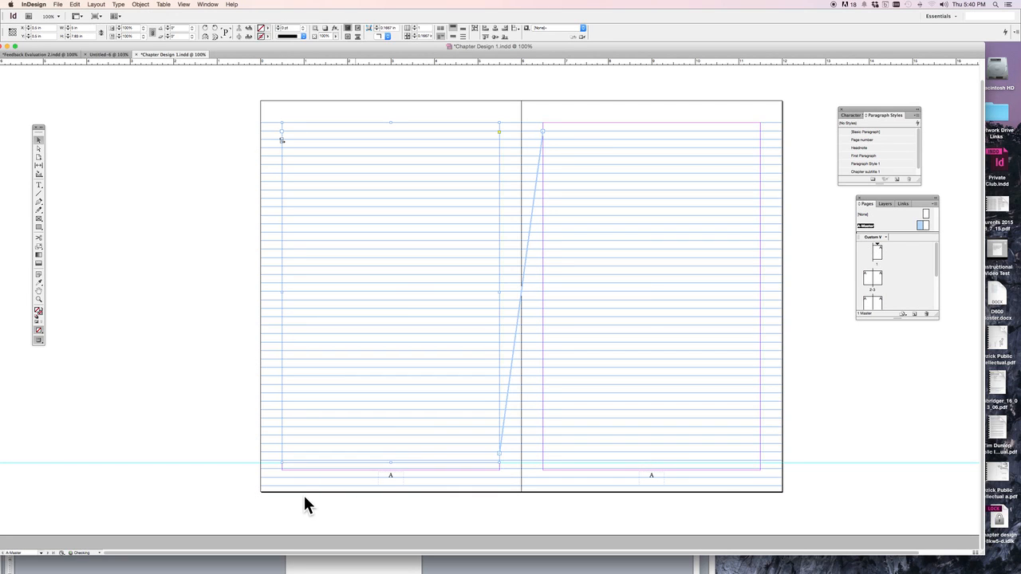
- View the spread of pages 2 and 3 in Presentation mode to check the text and page number spacing
left_click(868, 279)
double_click(868, 280)
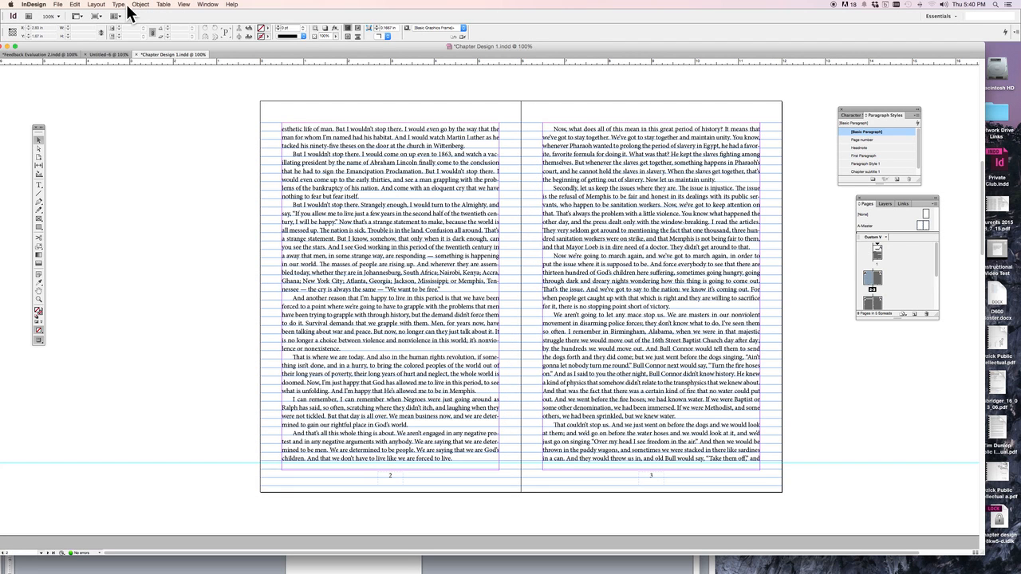
left_click(94, 16)
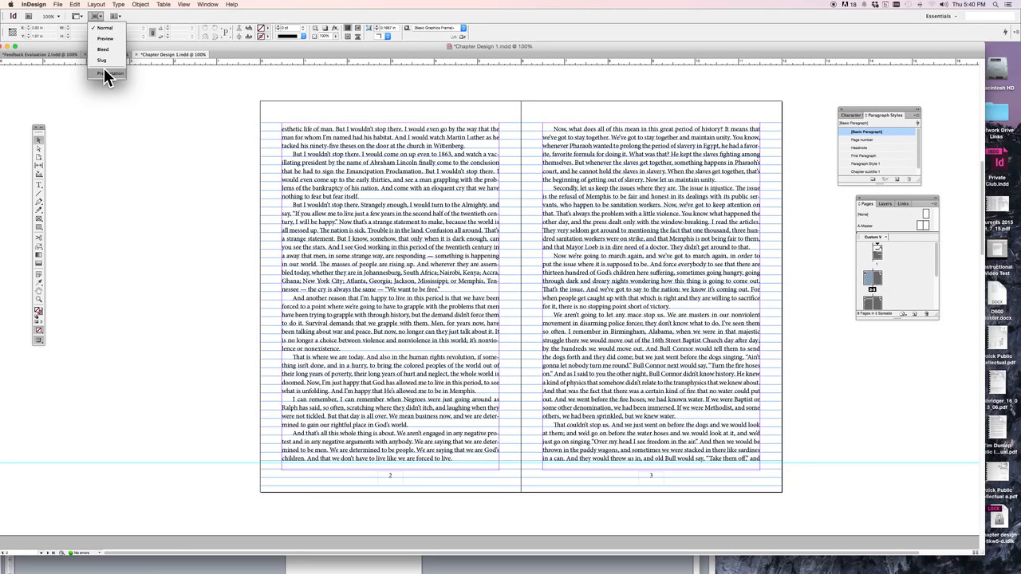
left_click(104, 73)
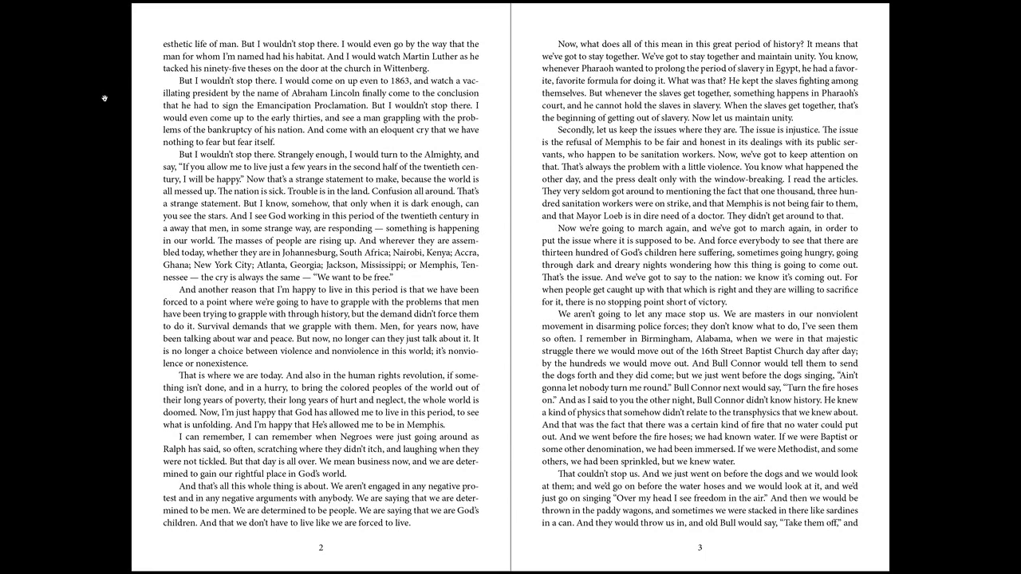
- Narrow the left A-Master page's main text frame to 4.6 in wide and centre it horizontally on its page
key("shift+w")
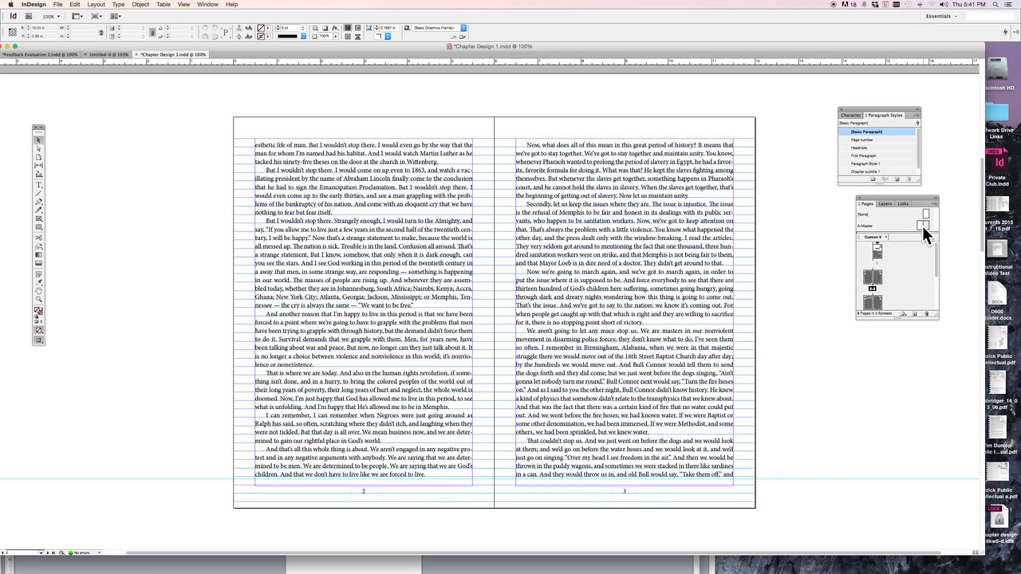
double_click(922, 226)
left_click(255, 230)
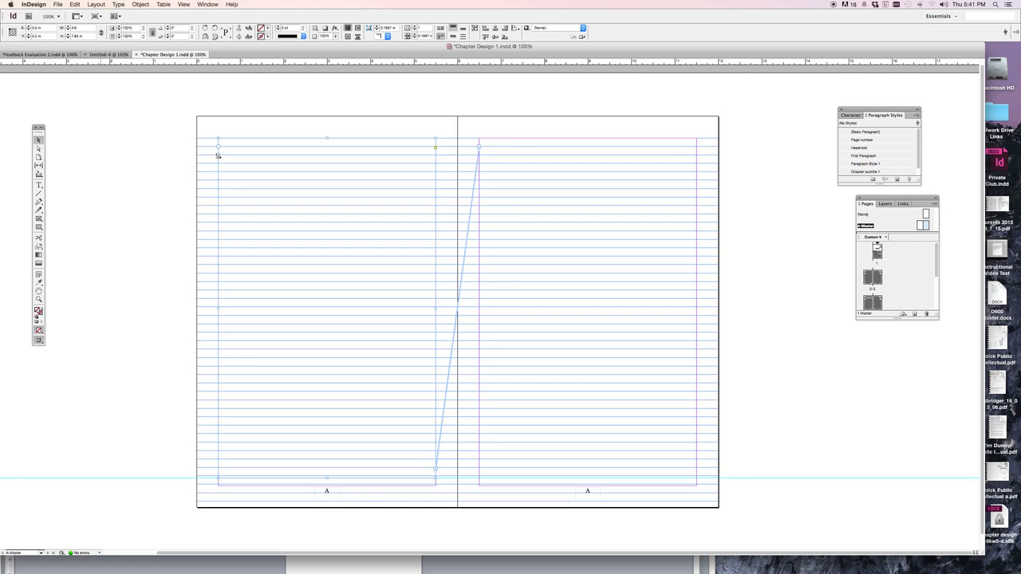
key("Tab")
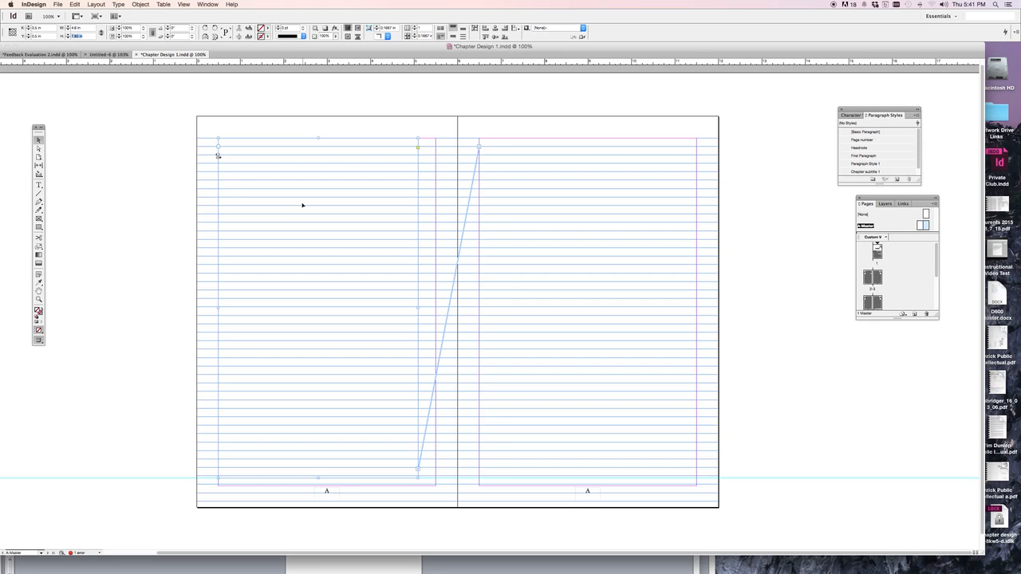
key("Return")
left_click_drag(306, 204, 312, 205)
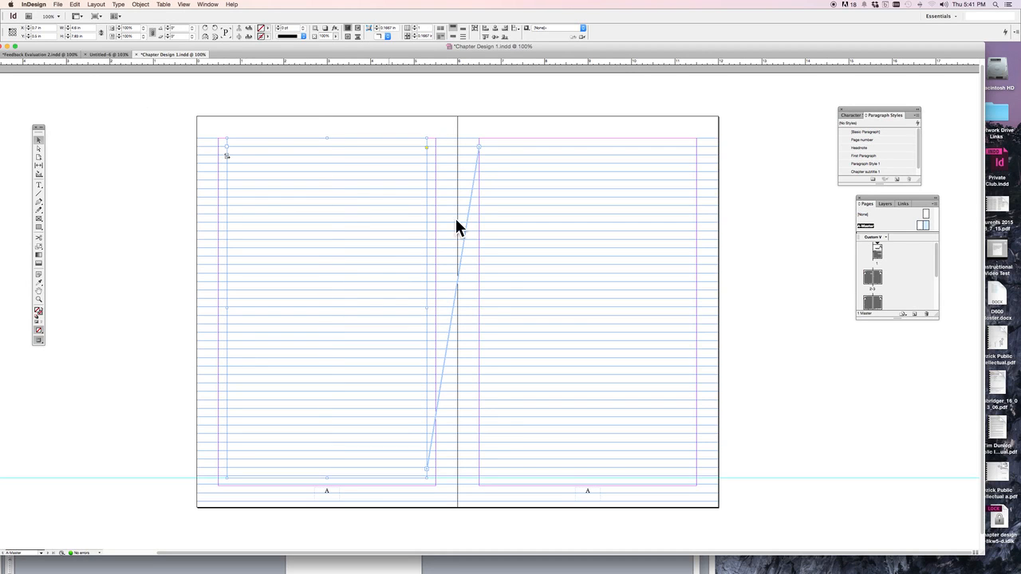
- Narrow the right A-Master page's main text frame to 4.6 in wide and centre it horizontally on its page
left_click(483, 223)
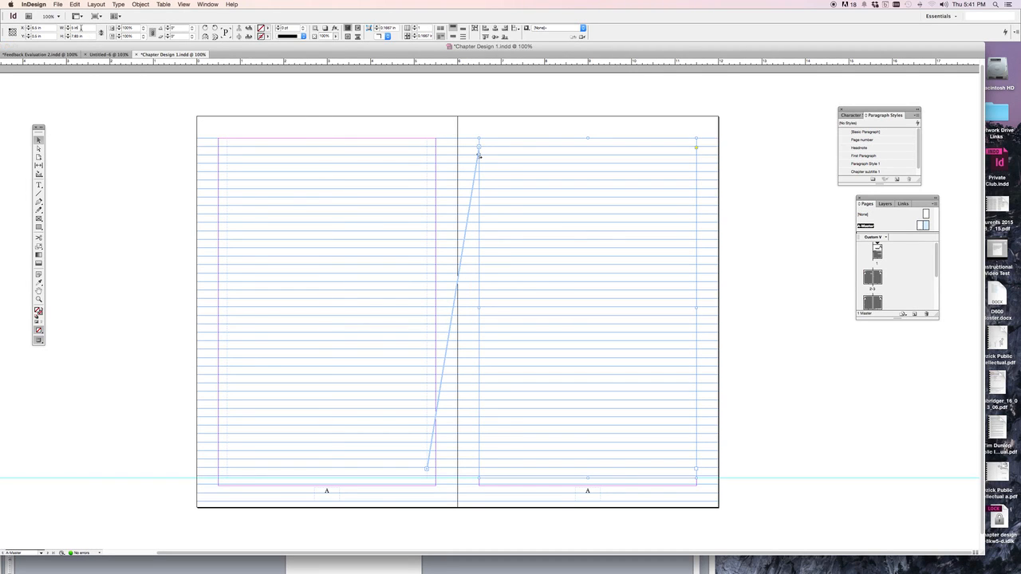
left_click_drag(80, 28, 69, 29)
key("Tab")
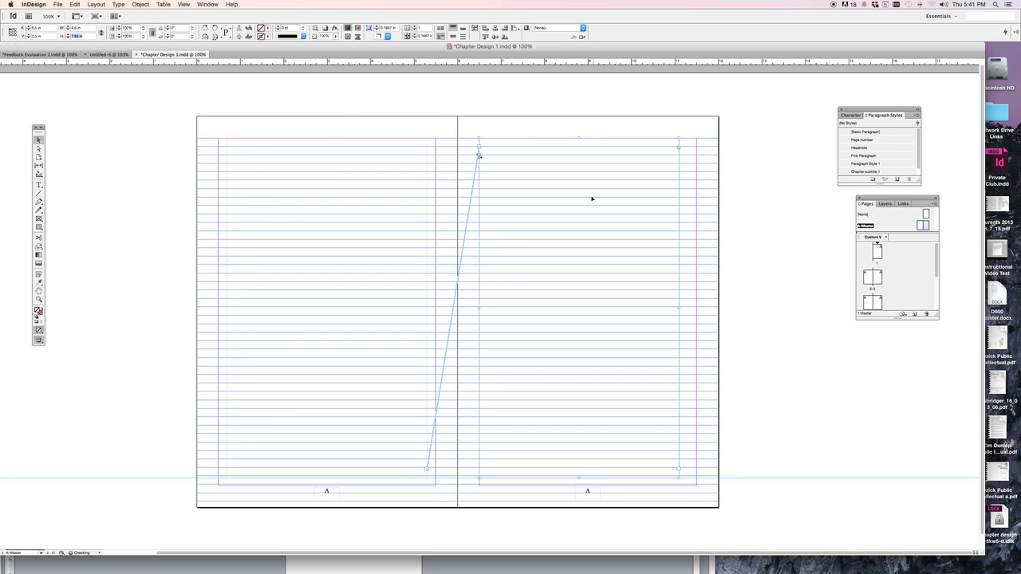
left_click_drag(577, 200, 587, 202)
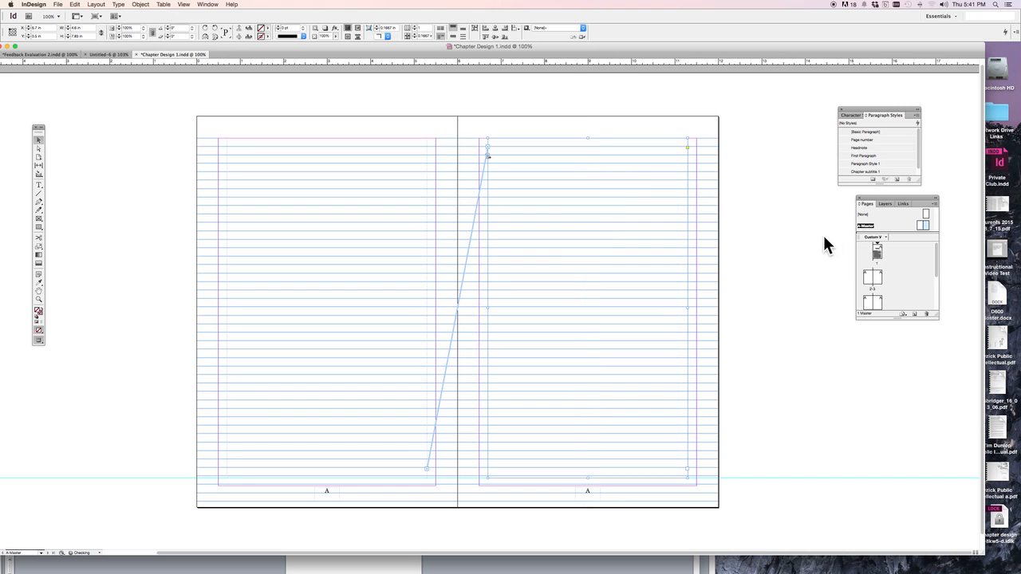
- Switch the screen mode to Preview on pages 2 and 3, and check the margins there and on the chapter opening page
double_click(866, 277)
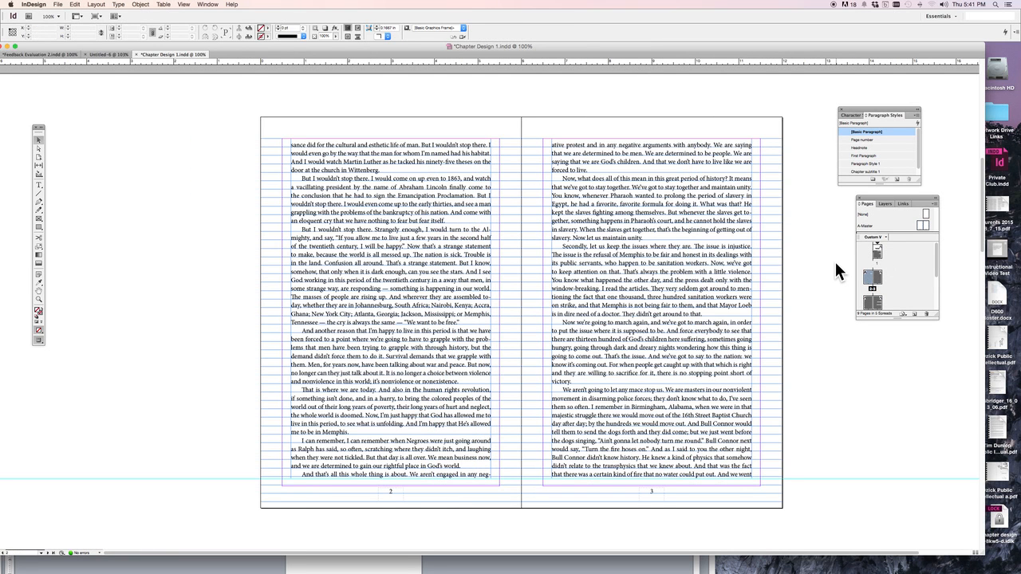
left_click(101, 17)
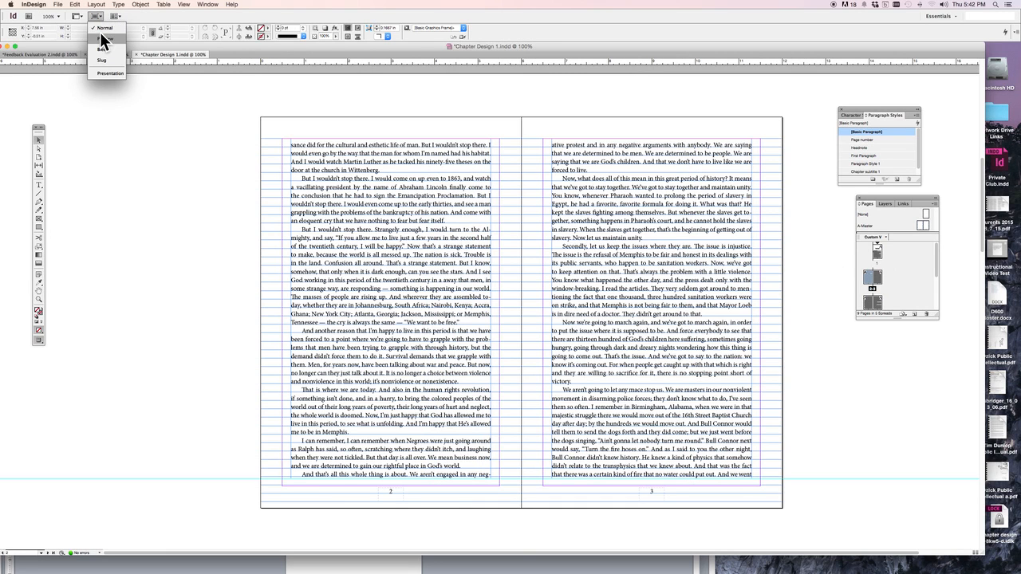
left_click(99, 37)
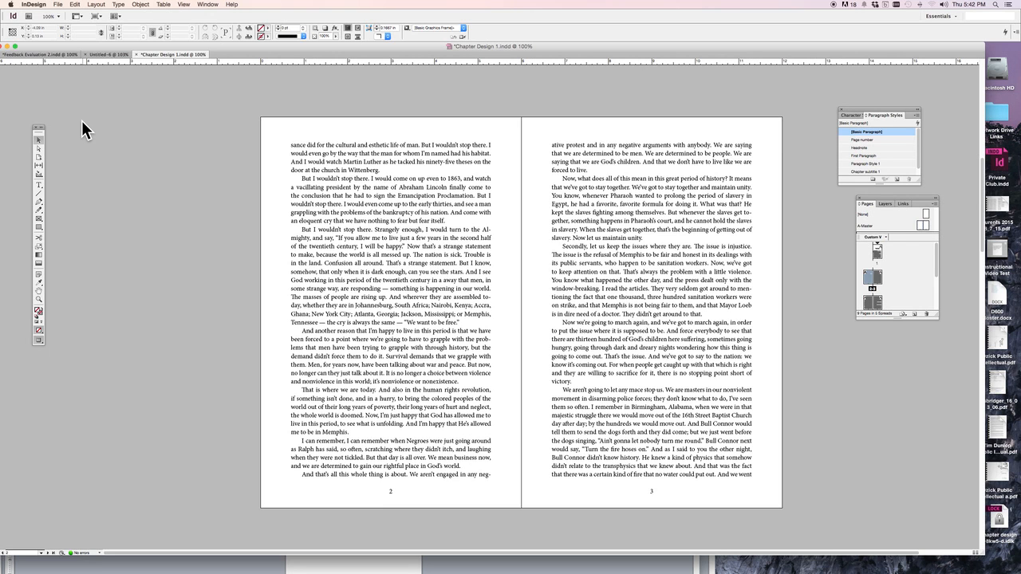
scroll(141, 178, "up", 10)
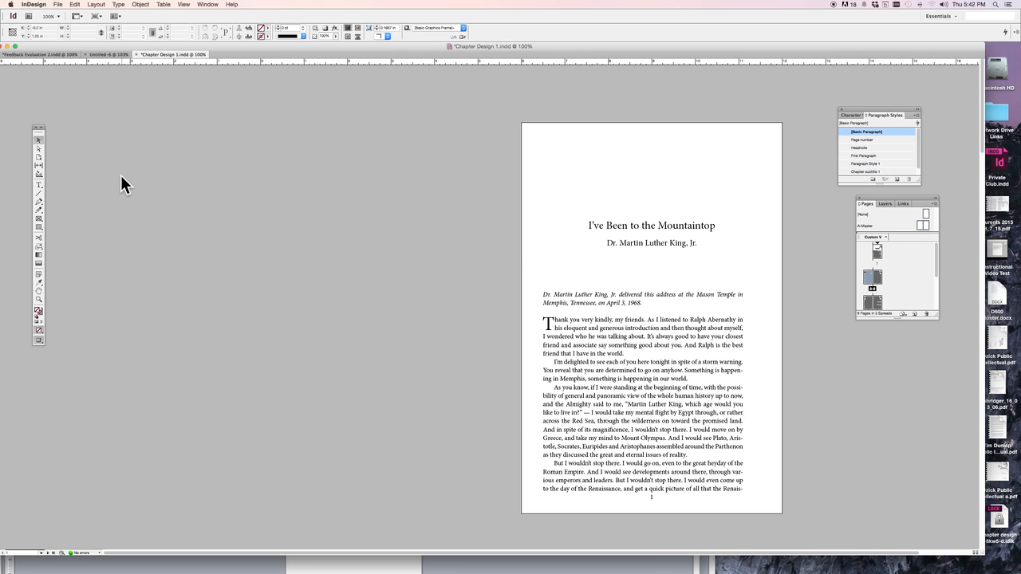
- Compare the body text frame on page 1 with the right A-Master text frame and the spread of pages 4 and 5
left_click(878, 252)
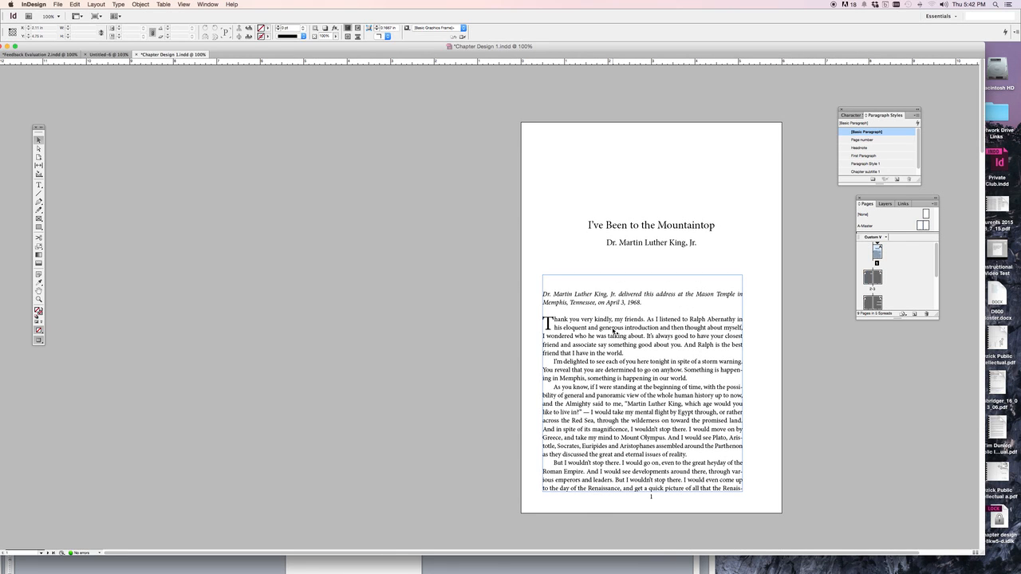
left_click(614, 331)
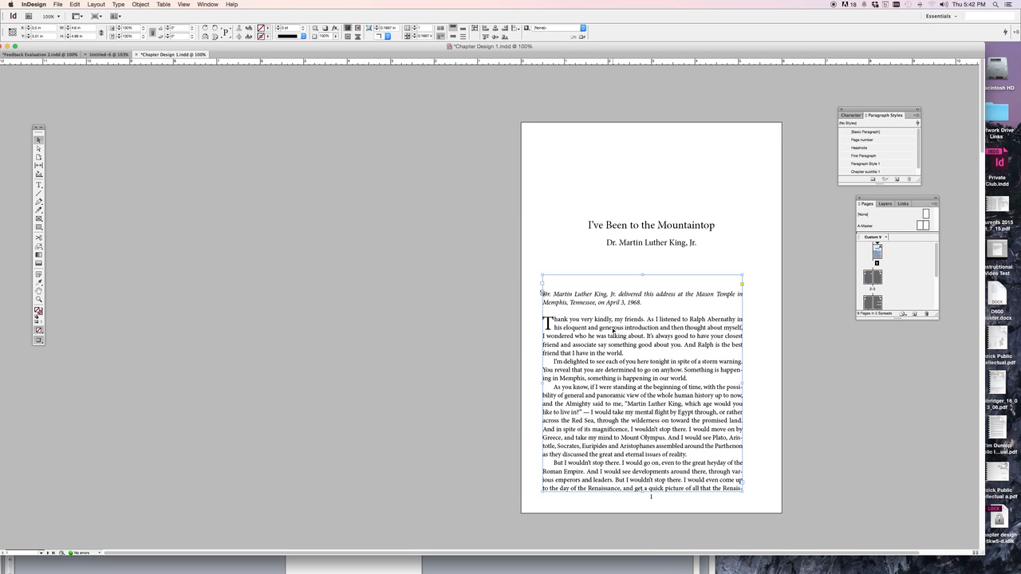
double_click(924, 229)
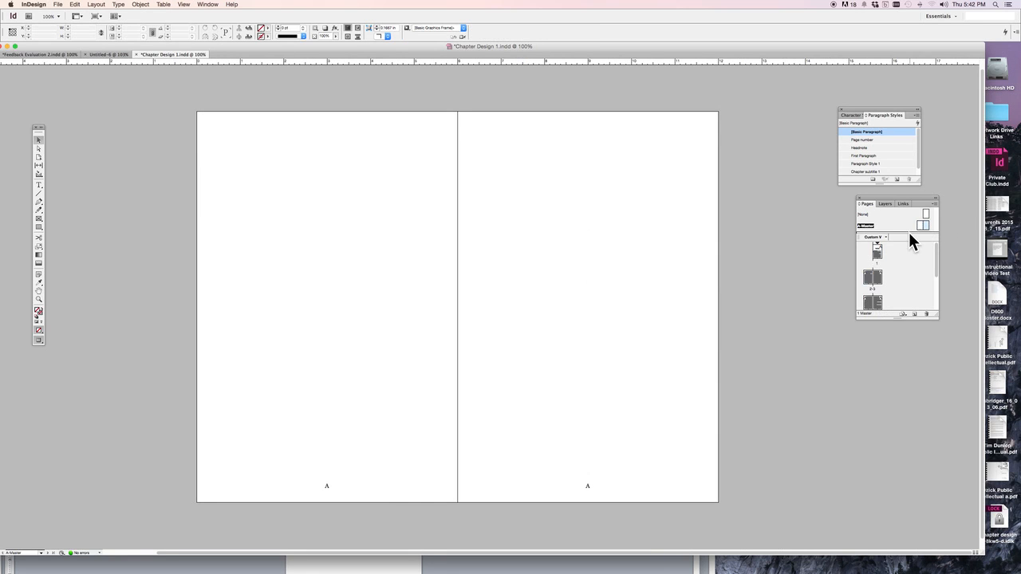
left_click(590, 281)
left_click_drag(602, 280, 529, 276)
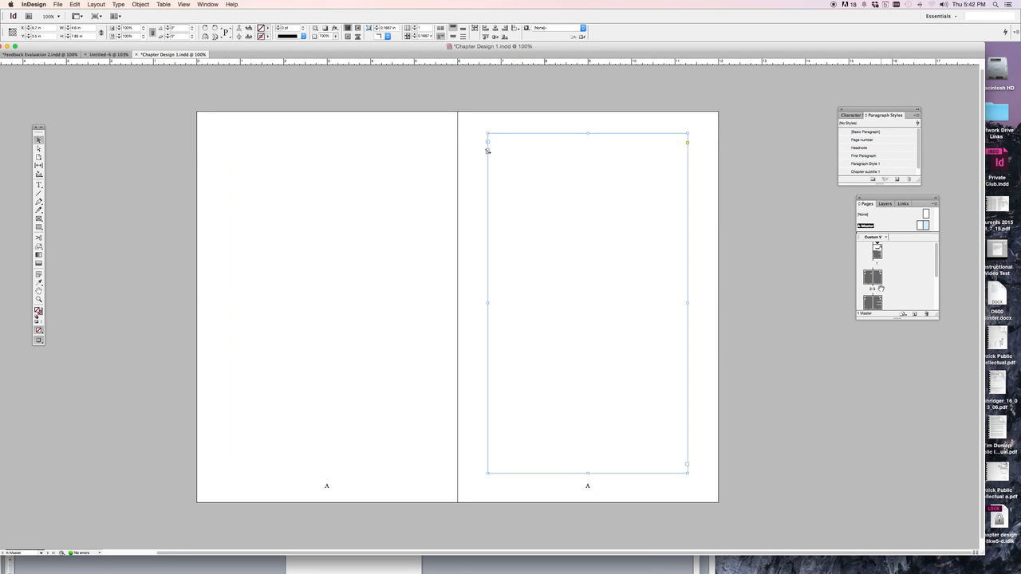
double_click(873, 303)
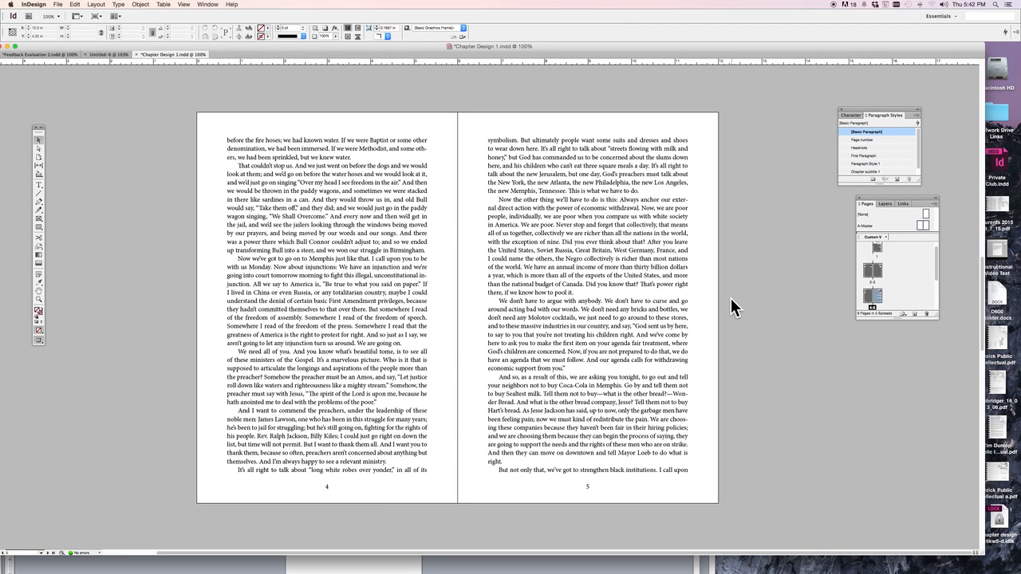
- Move page 1's body text frame up above the page number and centre it horizontally at X 0.7 in
double_click(877, 249)
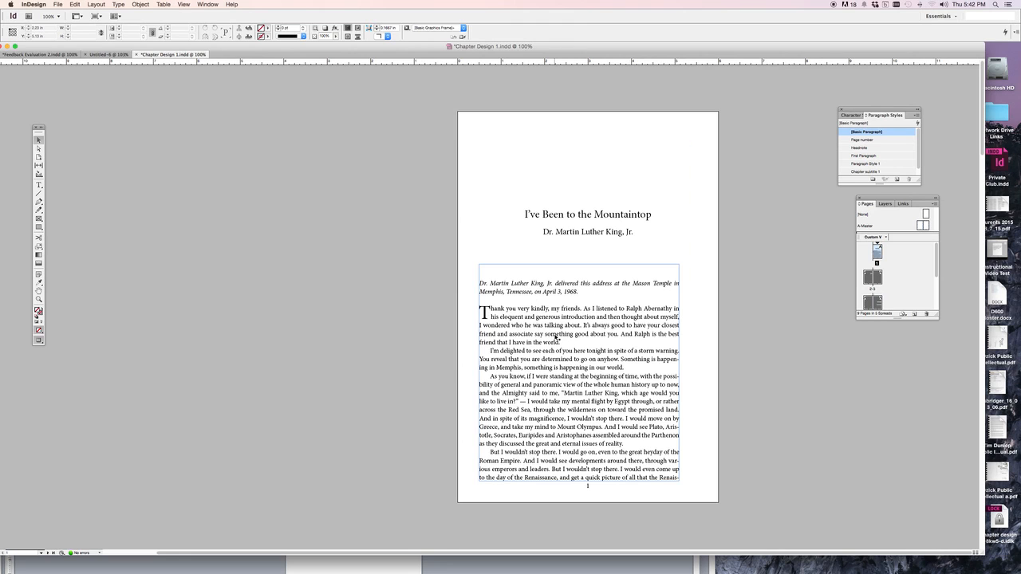
left_click(555, 336)
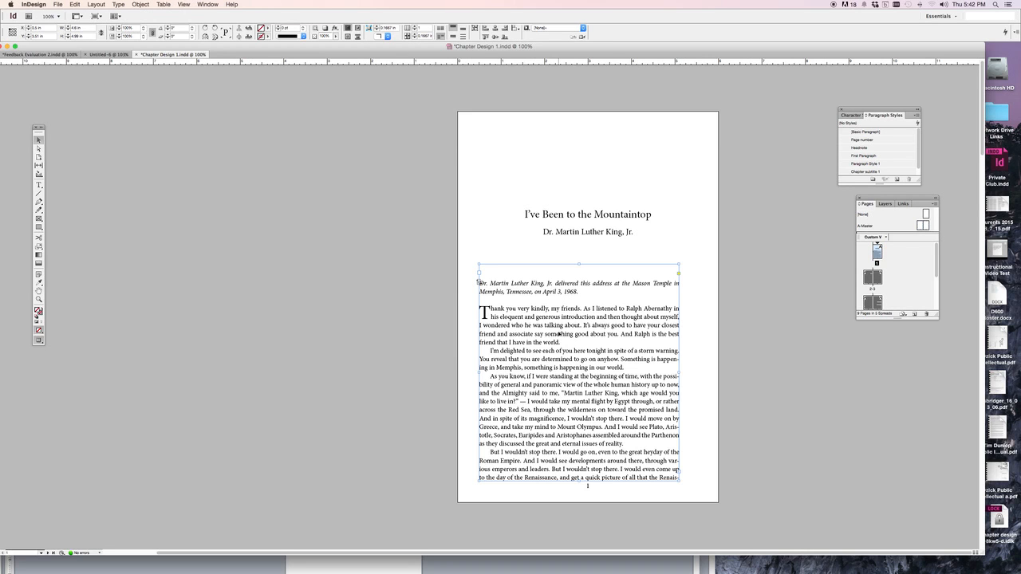
left_click_drag(560, 333, 569, 326)
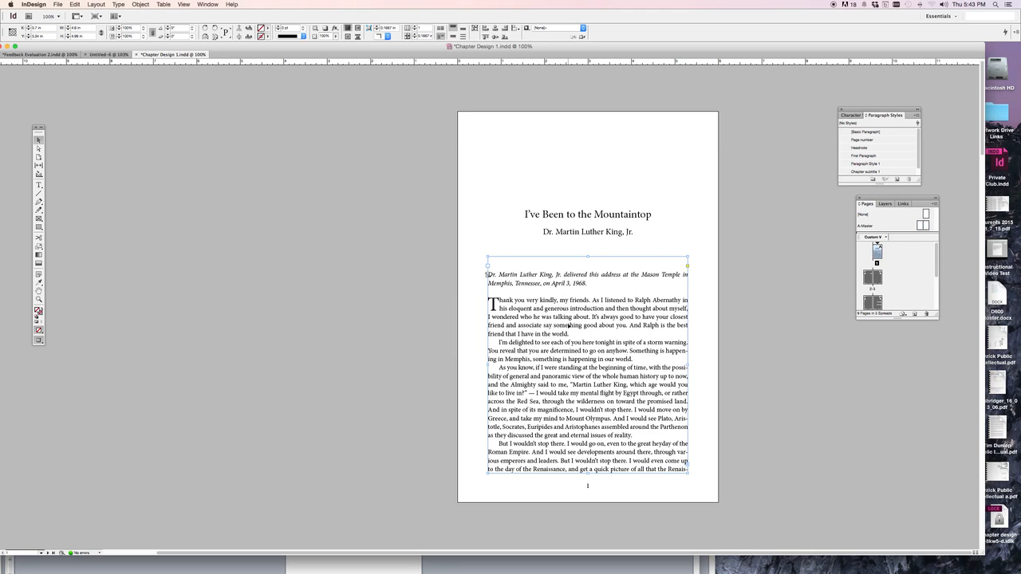
left_click(759, 317)
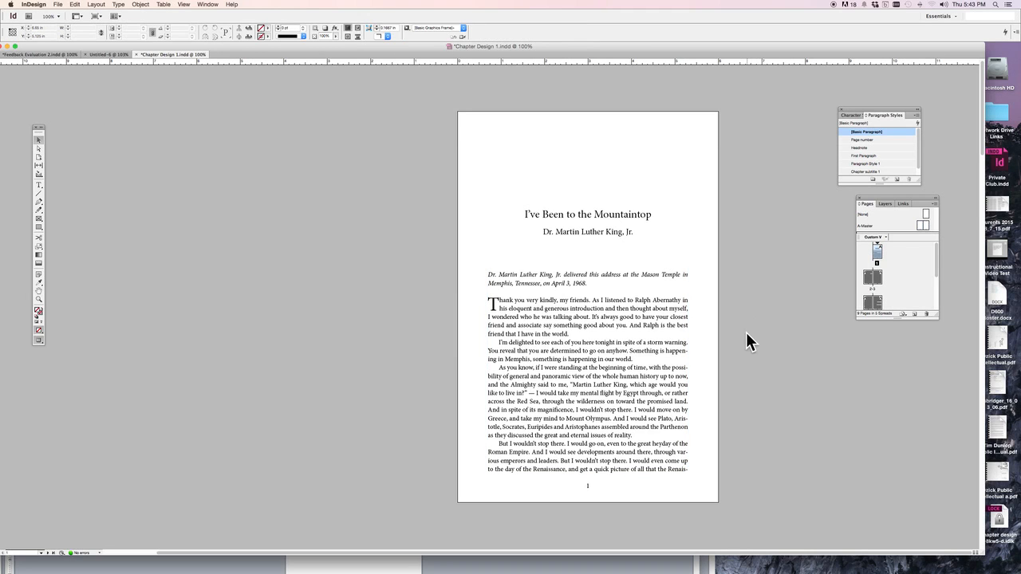
- Review the layout of the spreads from page 2 to page 9 and save the document
double_click(878, 279)
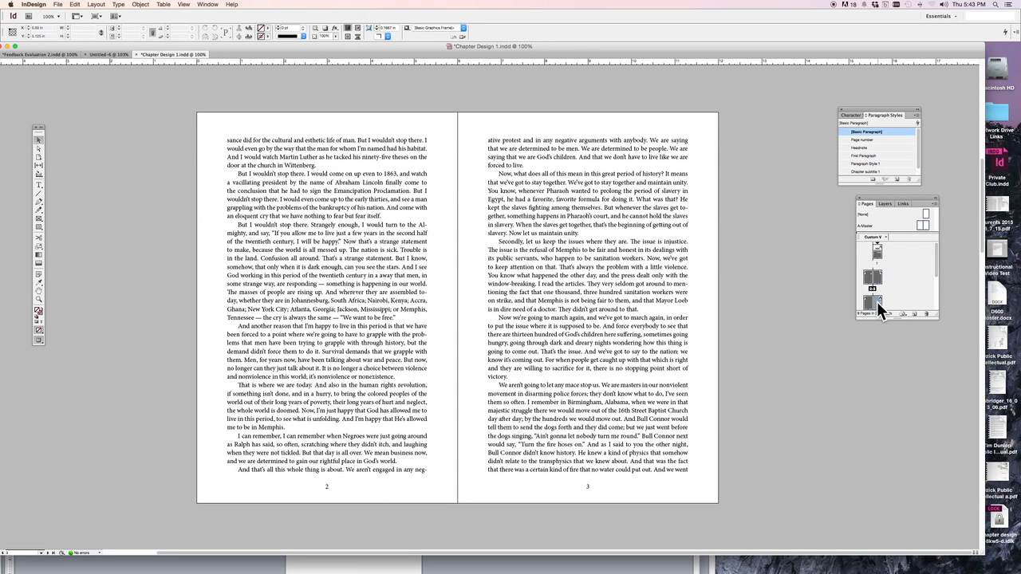
double_click(877, 301)
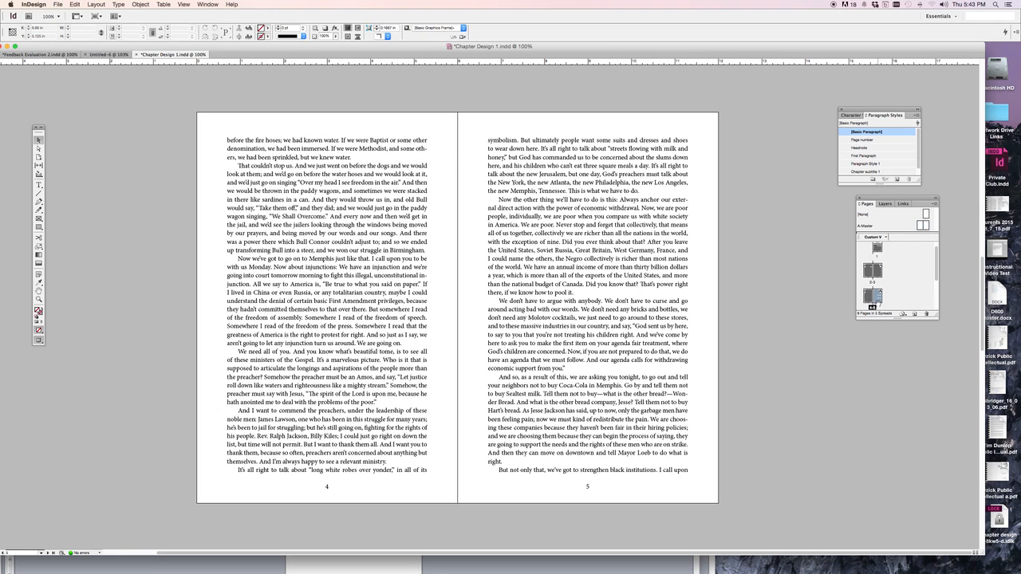
scroll(877, 287, "down", 2)
double_click(877, 294)
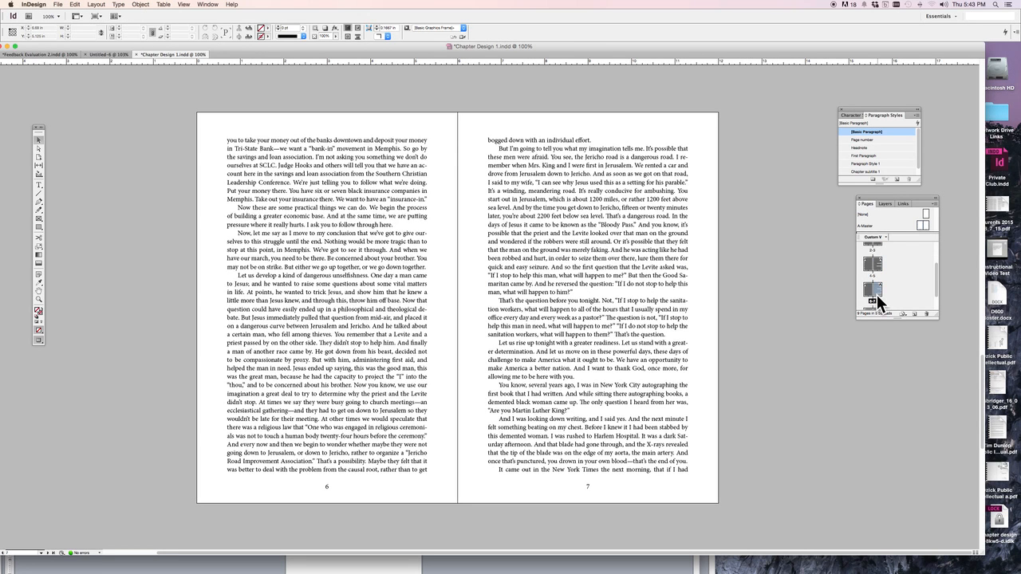
scroll(879, 300, "down", 2)
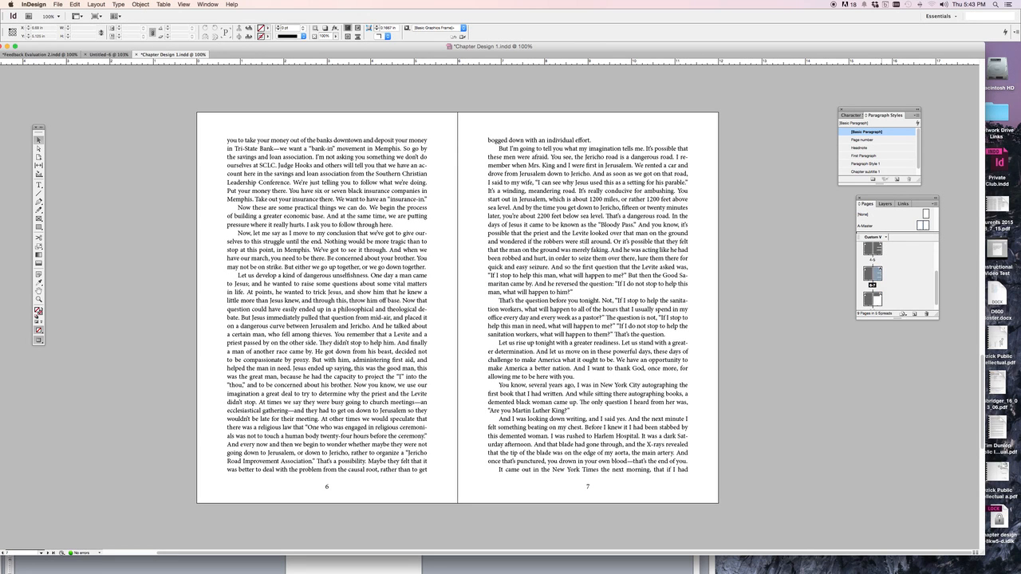
double_click(877, 297)
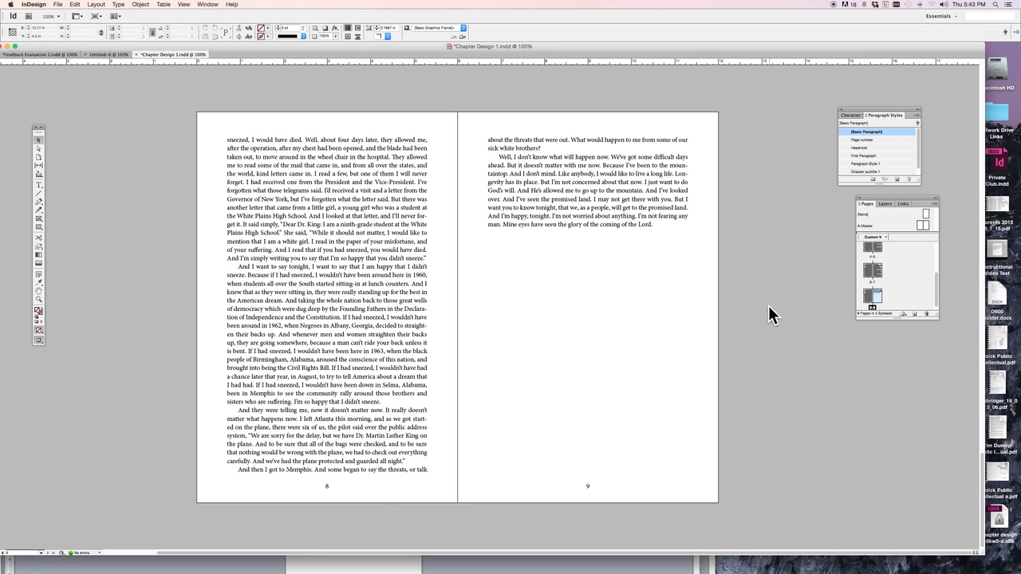
left_click(58, 5)
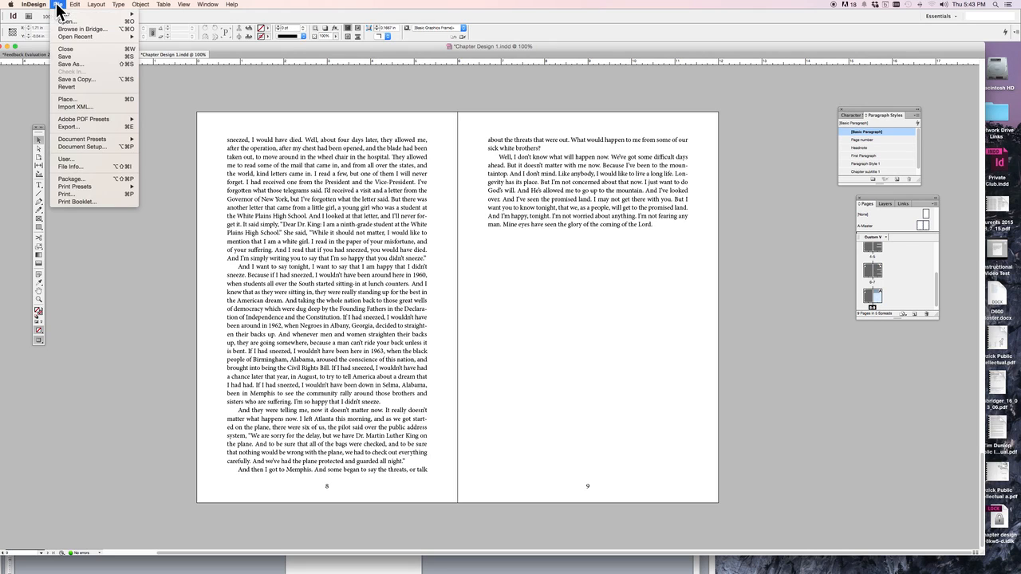
left_click(67, 56)
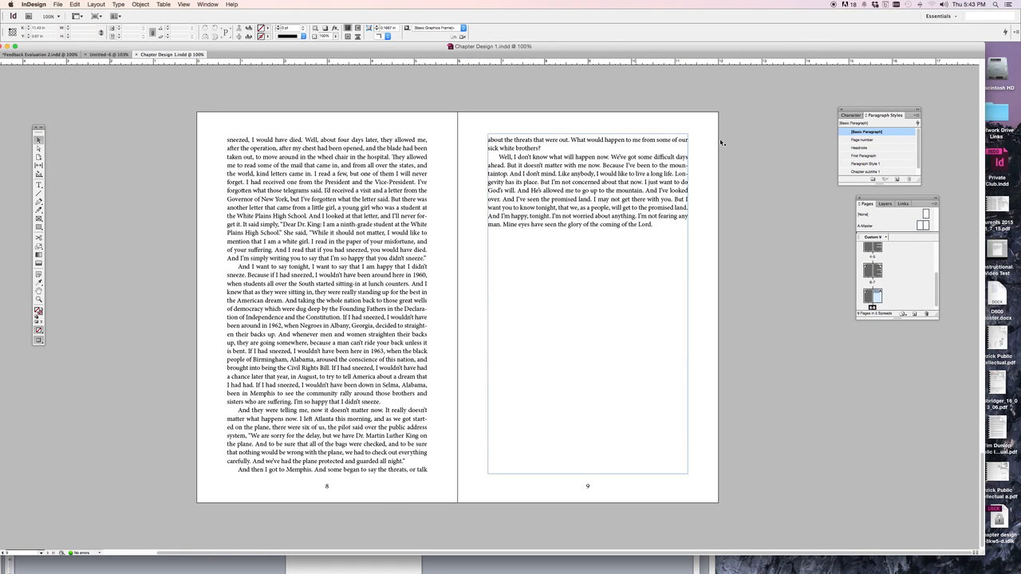
- Draw an empty text frame about 1.3 in wide and 2 in high on the pasteboard beside the left A-Master page
double_click(919, 223)
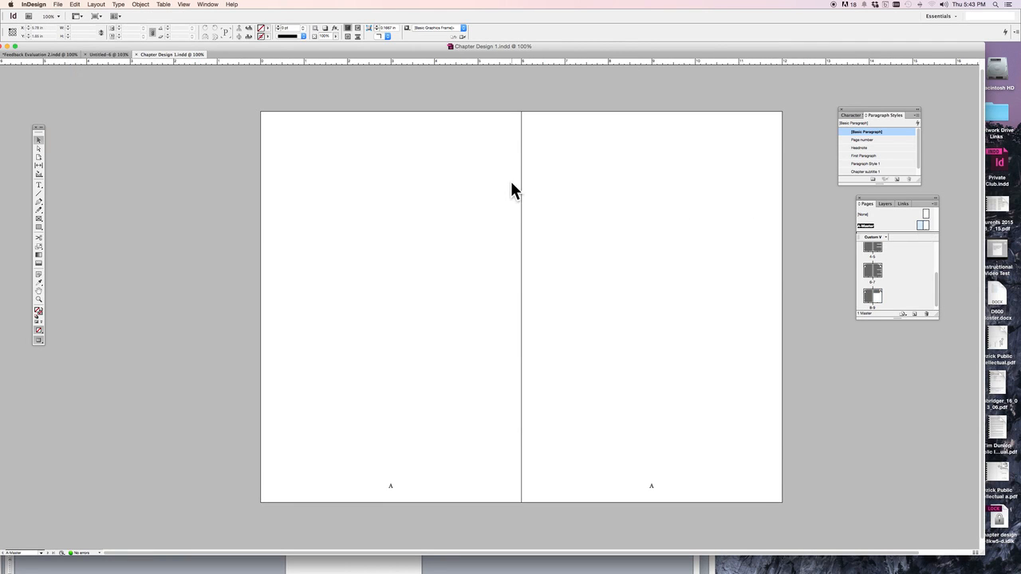
left_click(39, 185)
left_click_drag(94, 138, 150, 230)
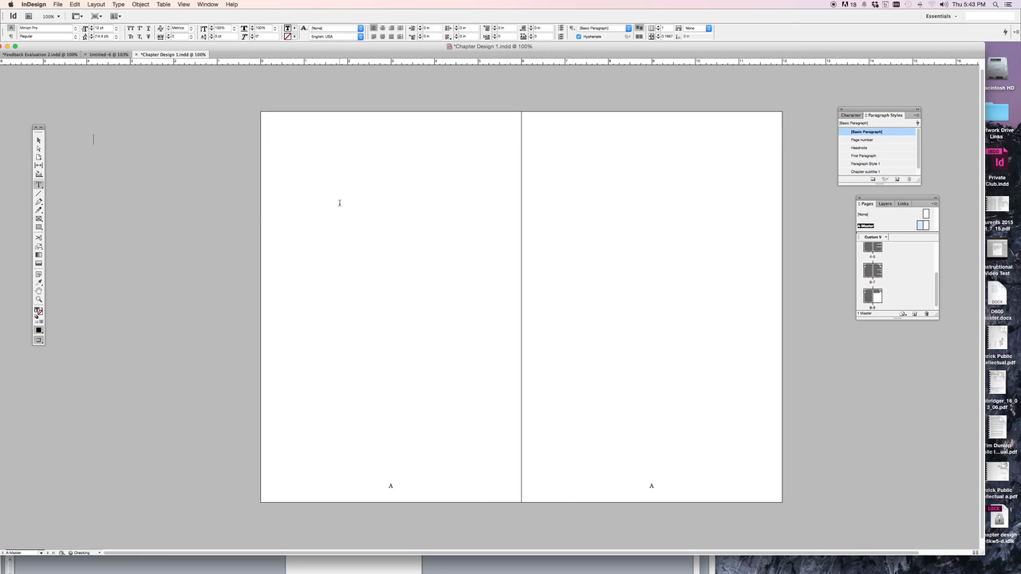
- Move the new text frame to the left A-Master page's upper-left corner and enlarge it to cover nearly the whole page
left_click(38, 141)
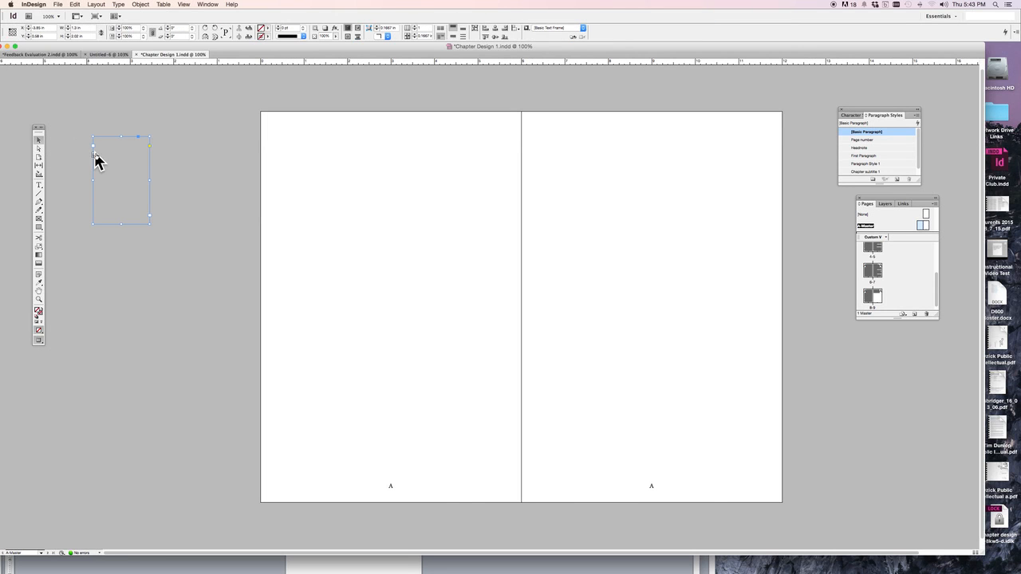
left_click_drag(107, 159, 277, 137)
left_click(313, 197)
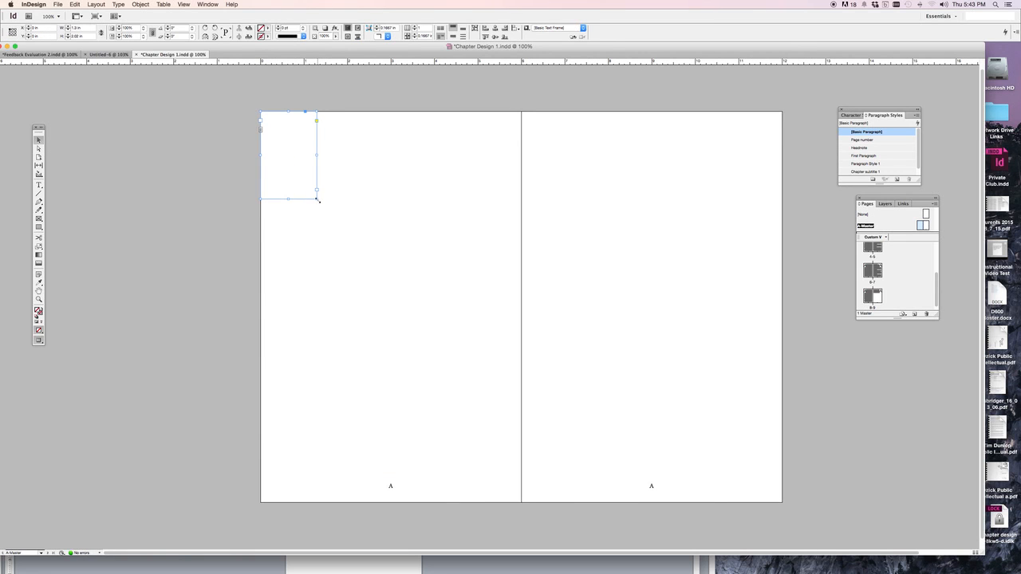
left_click_drag(317, 199, 519, 502)
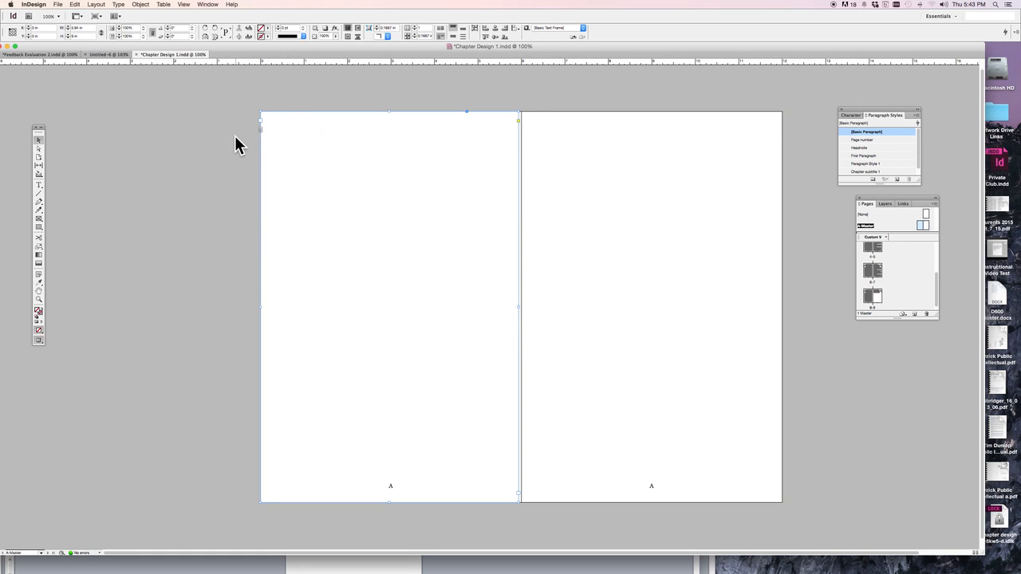
- Give the page-sized frame a 0.75 pt stroke and extend its inner edge to the spine
left_click(303, 29)
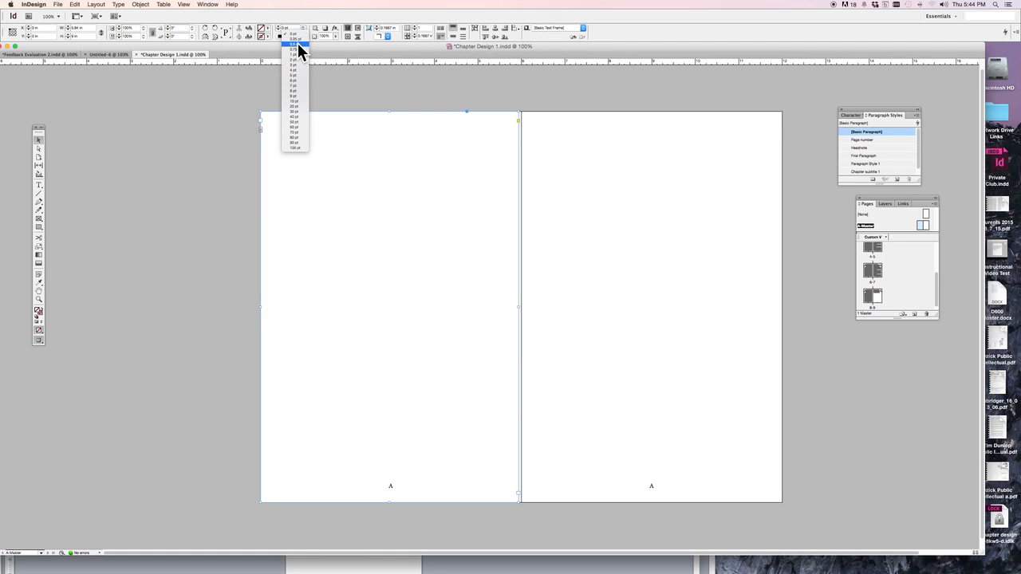
left_click(295, 48)
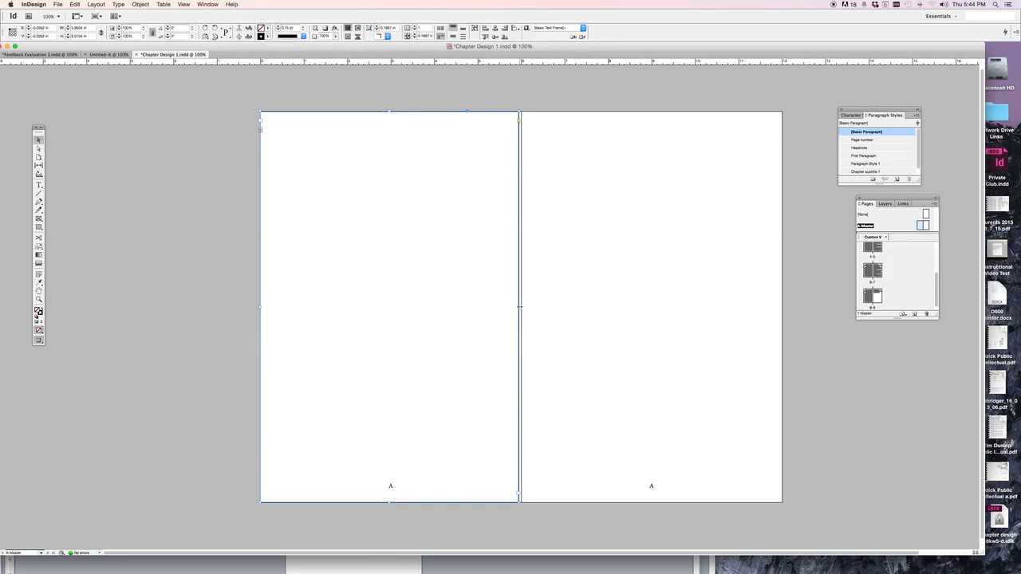
left_click_drag(519, 306, 522, 307)
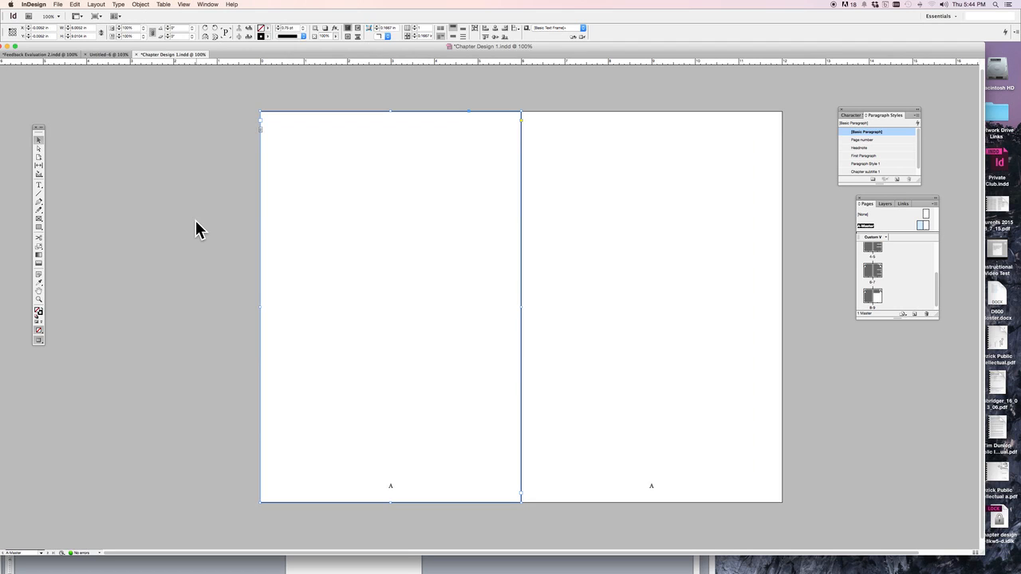
- Paste a copy of the stroked frame and fit it over the right A-Master page, with its inner edge at the spine
key("super+v")
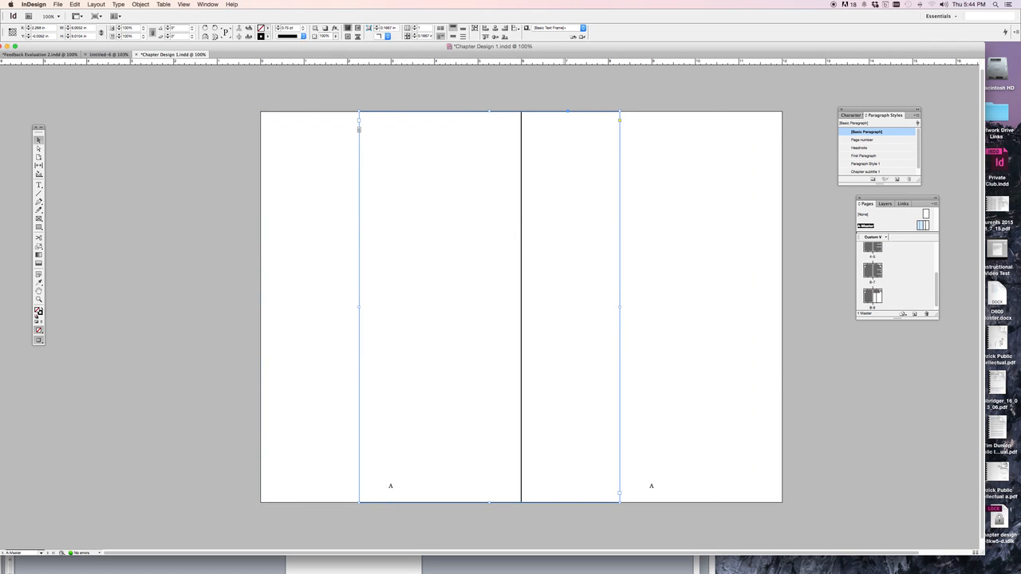
left_click_drag(564, 234, 722, 231)
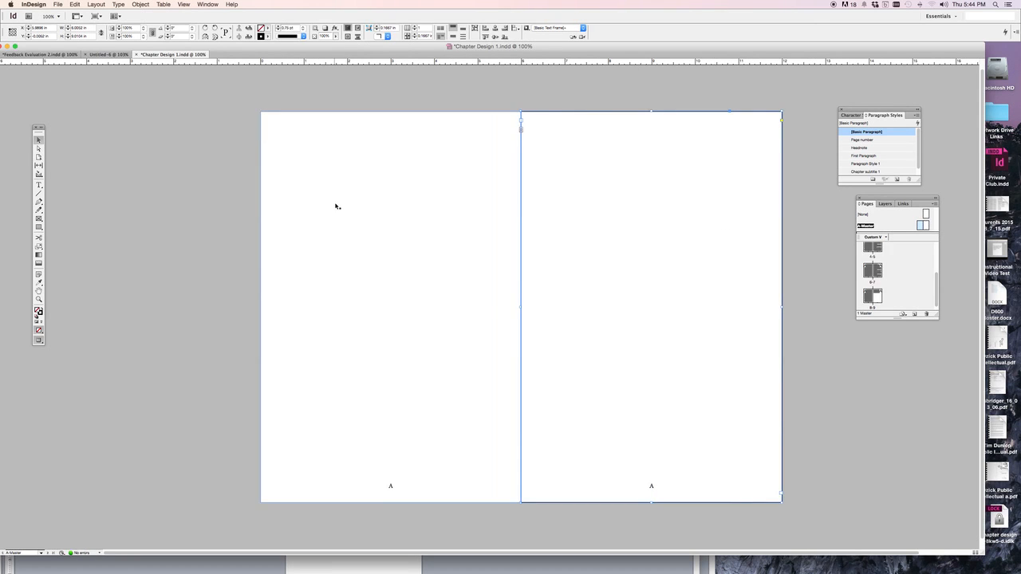
left_click(139, 199)
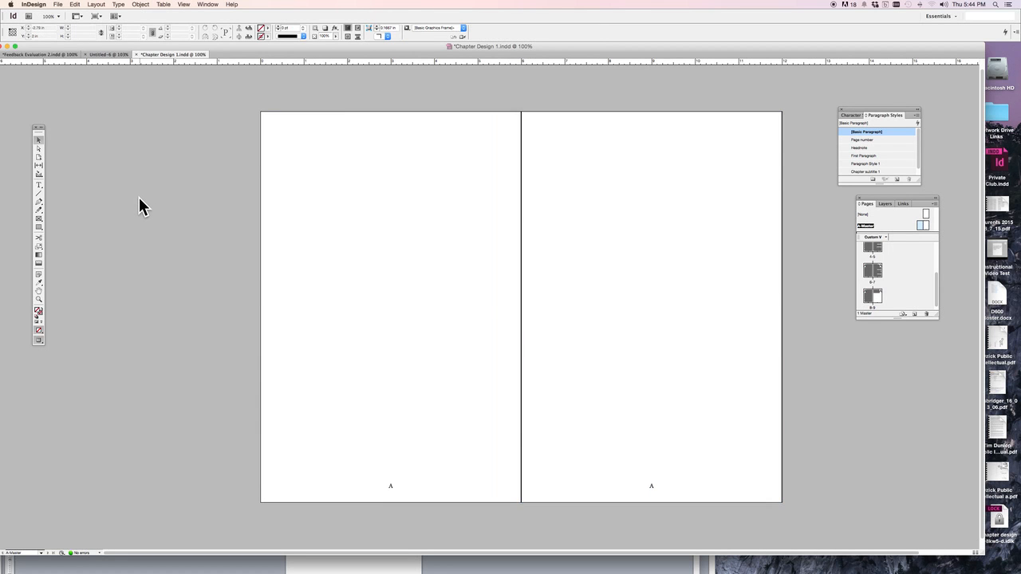
- Display the page 6–7 spread in Bleed screen mode and save the document
double_click(869, 270)
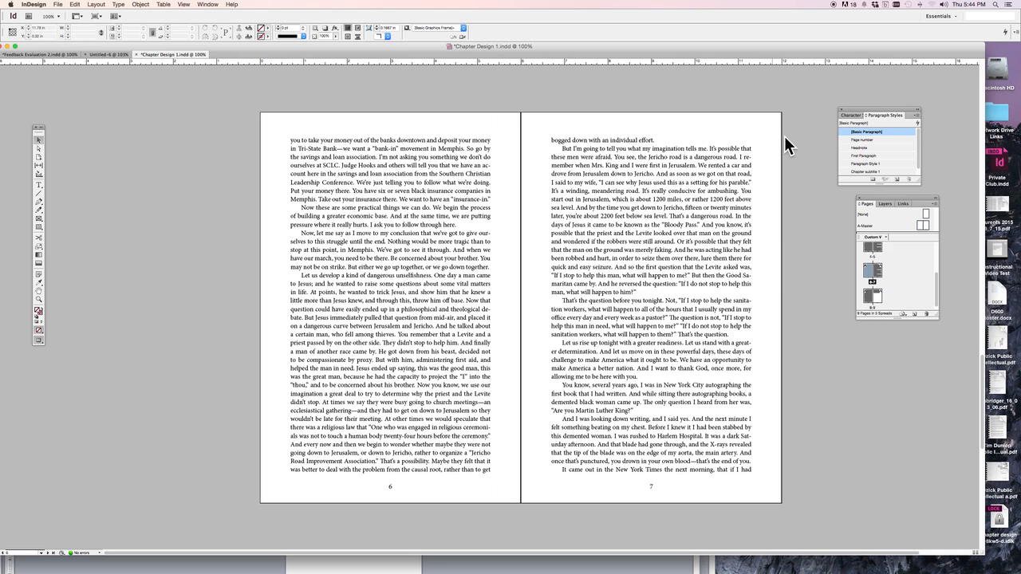
left_click(97, 15)
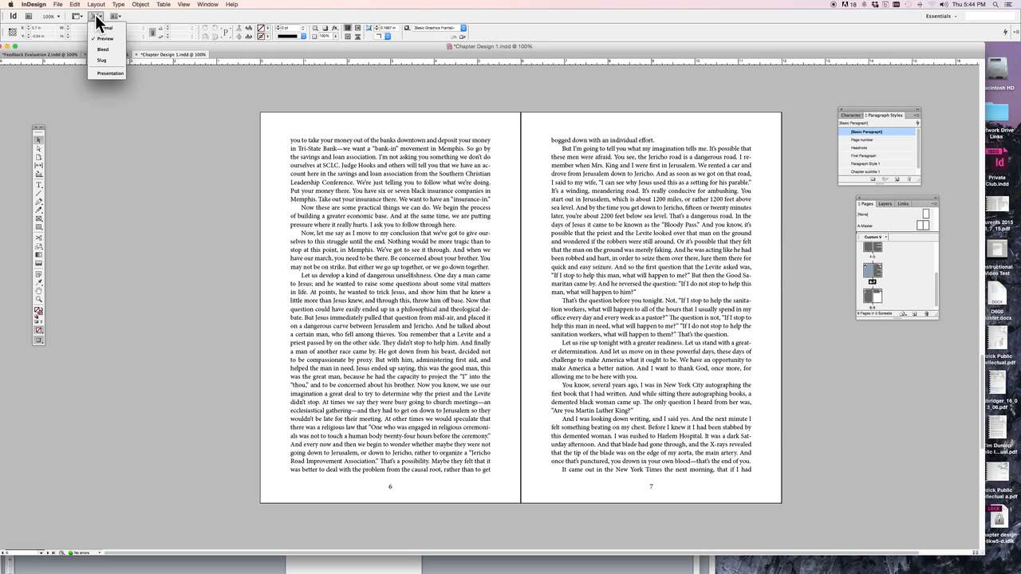
left_click(101, 48)
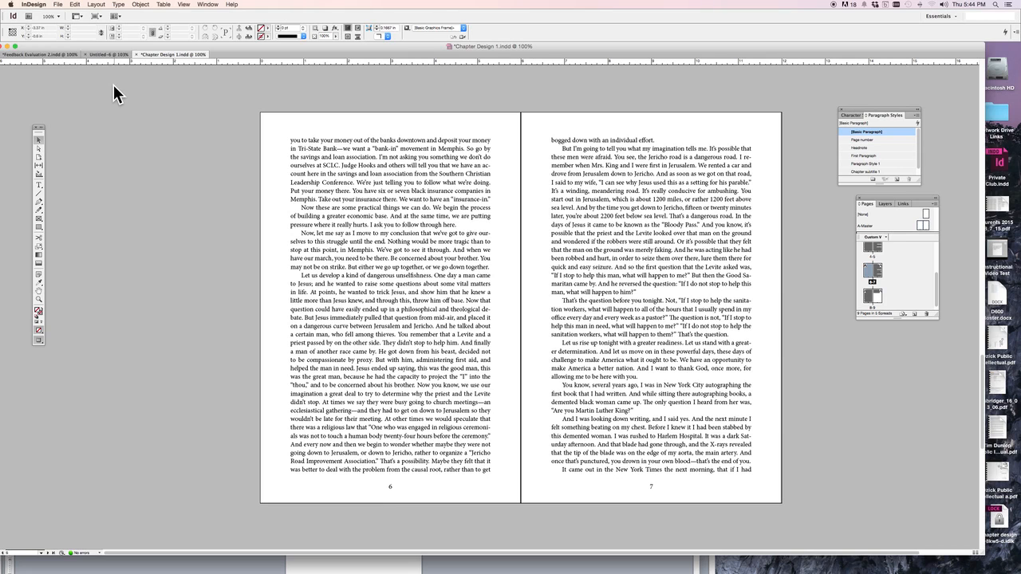
left_click(57, 4)
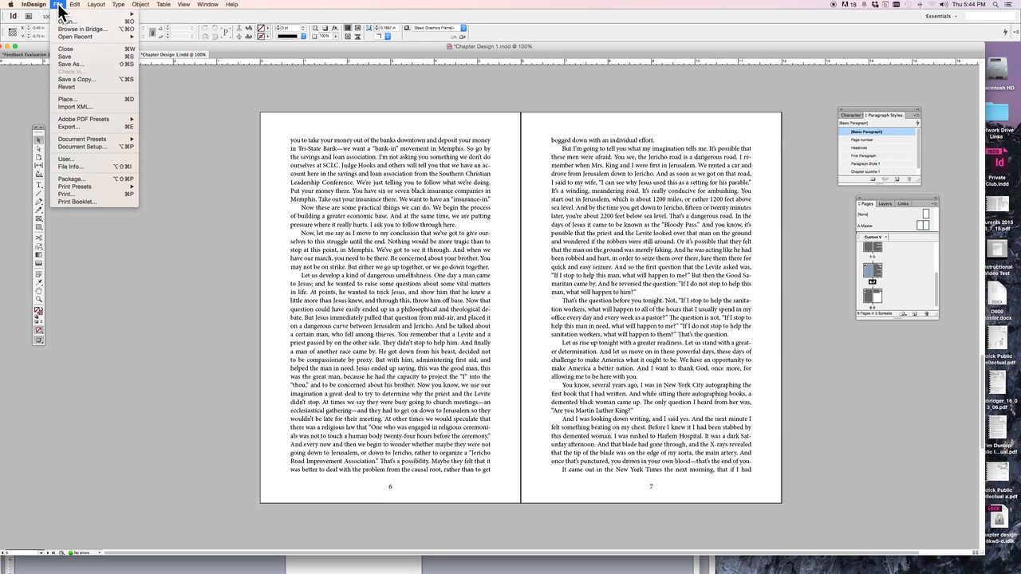
left_click(67, 57)
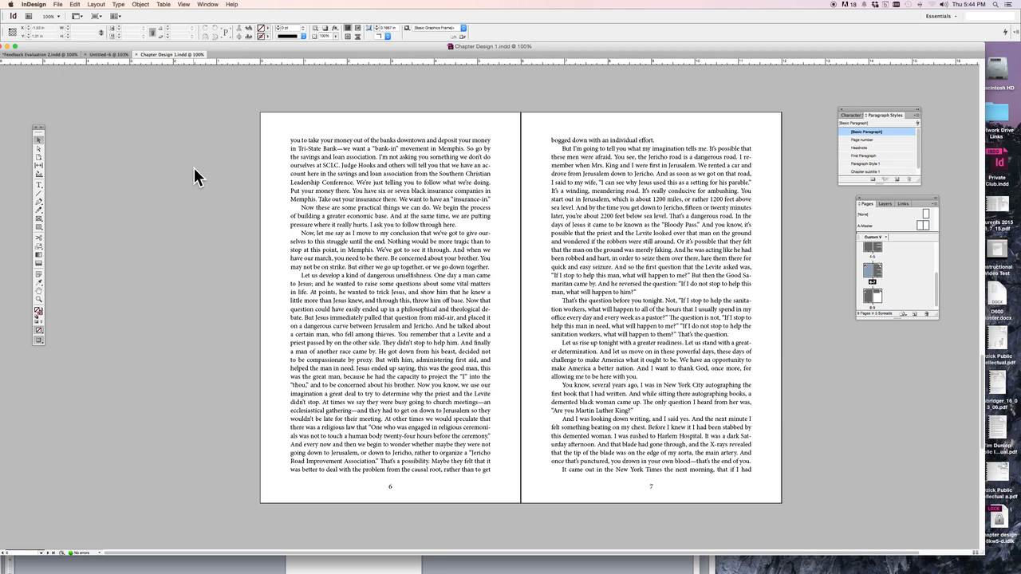
- Export all pages as spreads to an Adobe PDF (Print) file named Chapter Design 1 on the Desktop
left_click(57, 5)
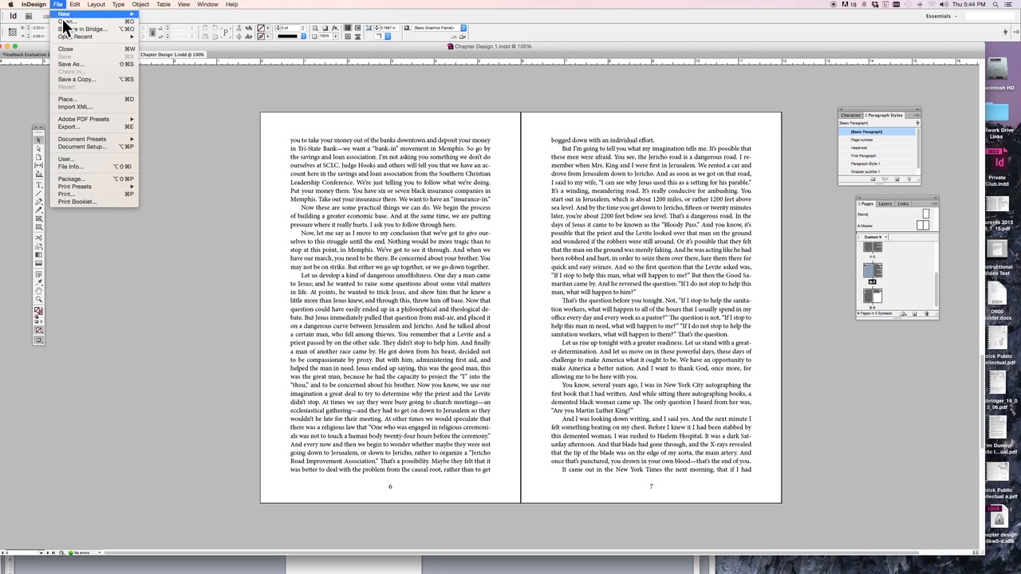
left_click(69, 128)
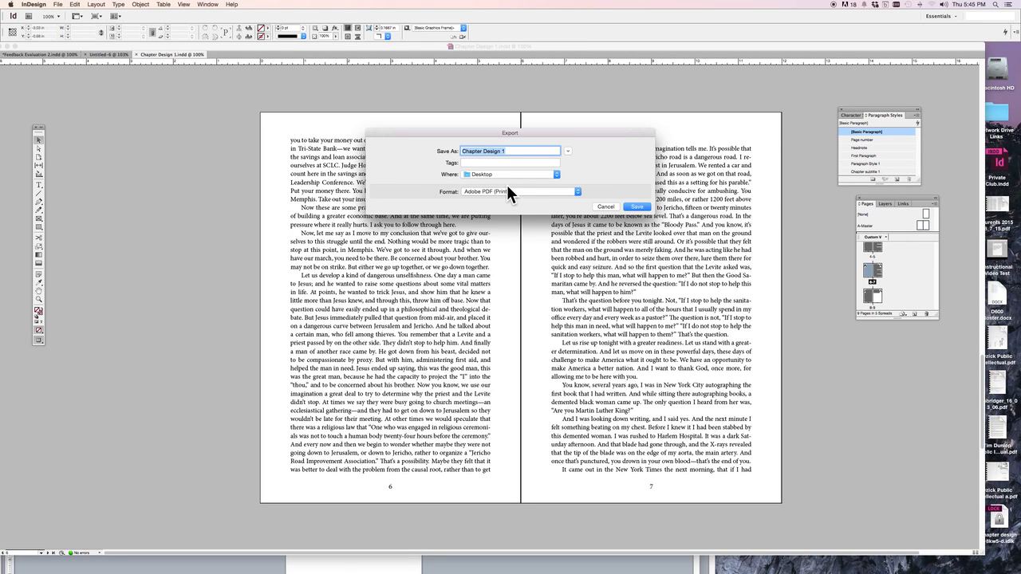
left_click(635, 205)
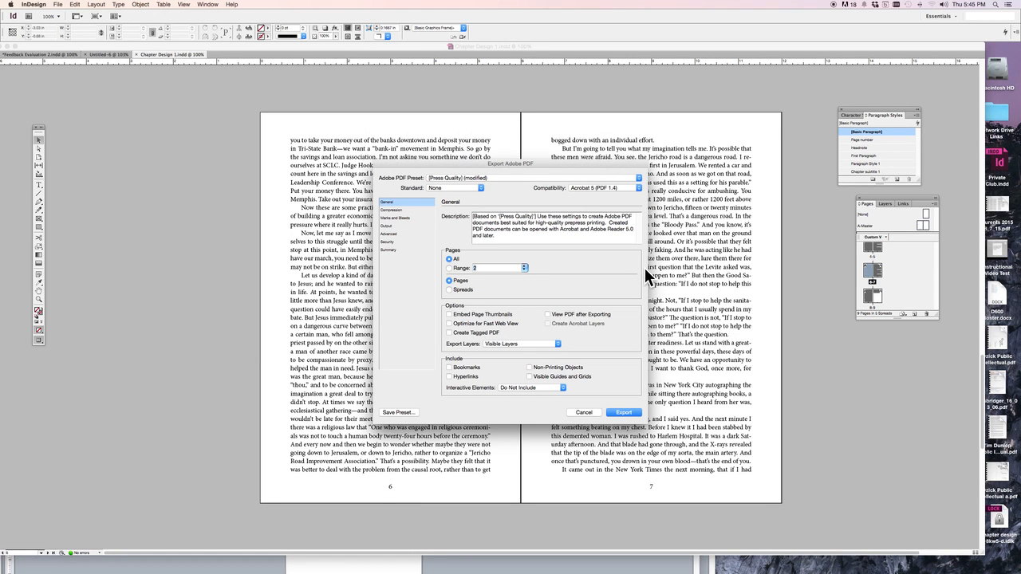
left_click(451, 291)
left_click(623, 413)
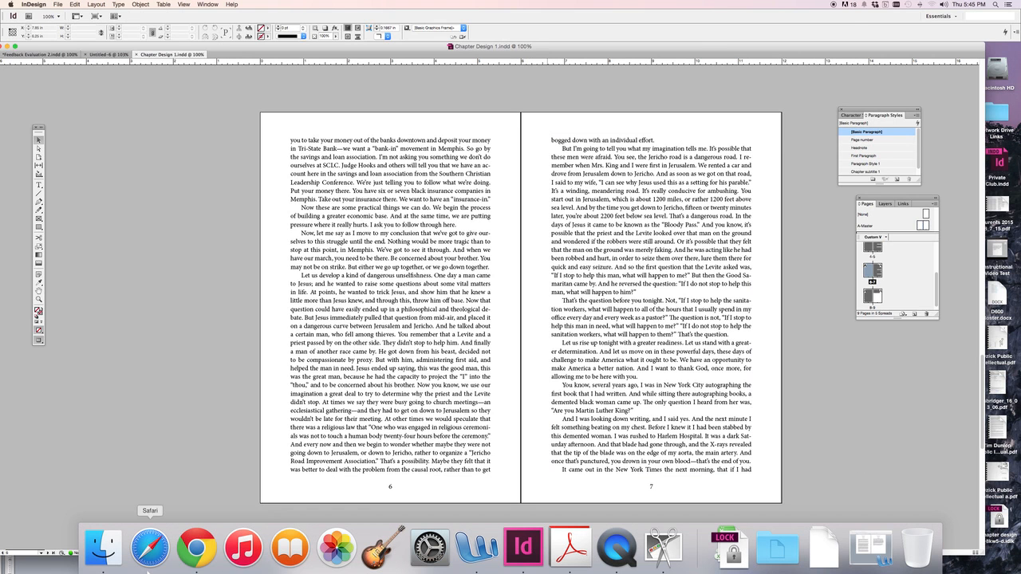
- Switch to Finder and open Chapter Design 1.pdf from the Desktop folder
left_click(101, 550)
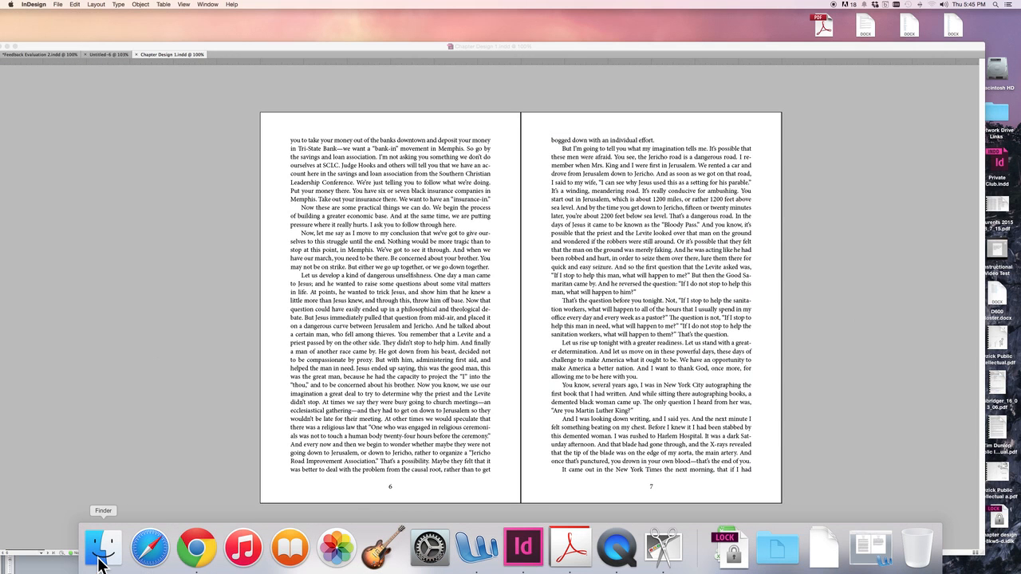
left_click(100, 559)
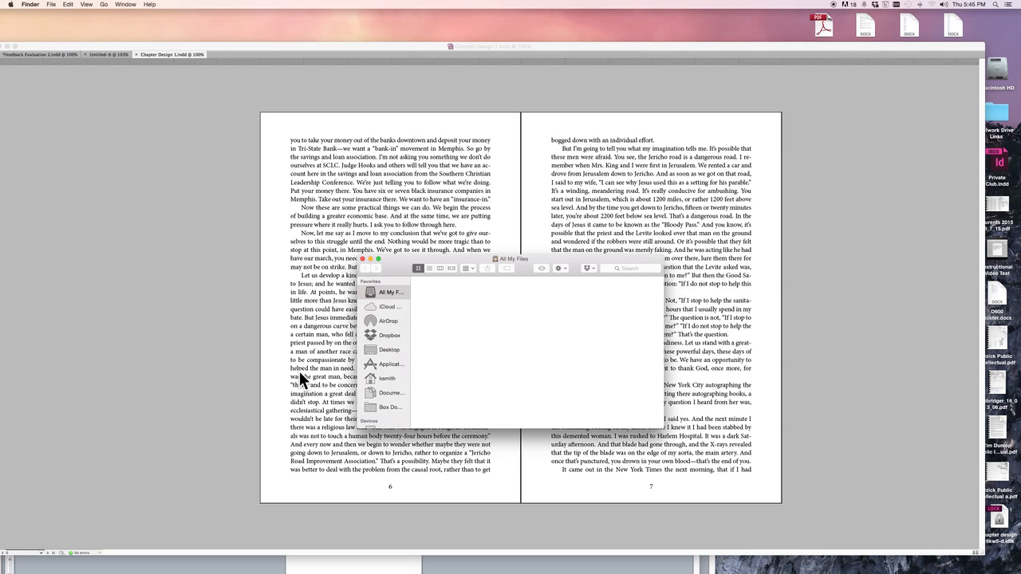
left_click(385, 350)
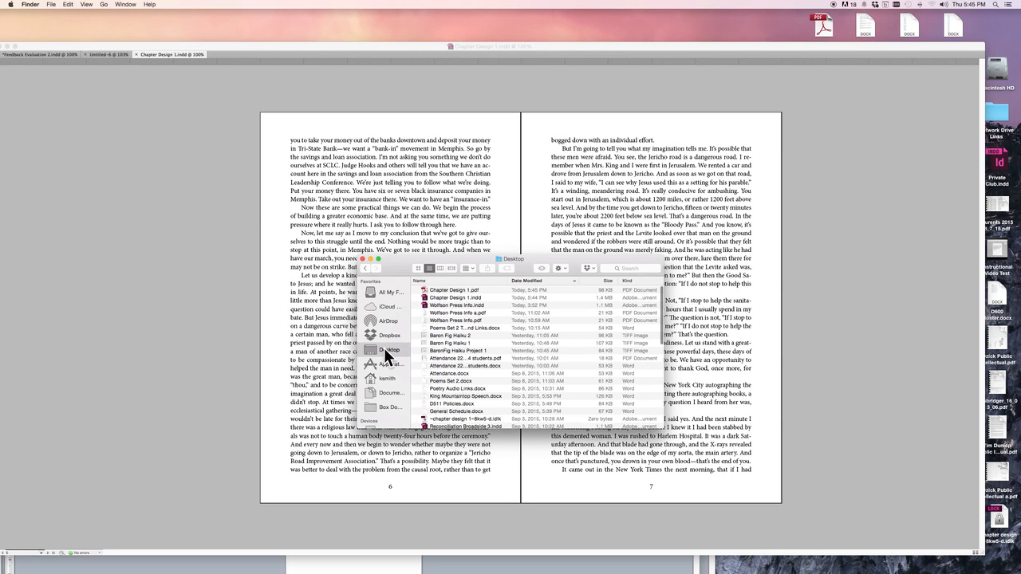
left_click(446, 290)
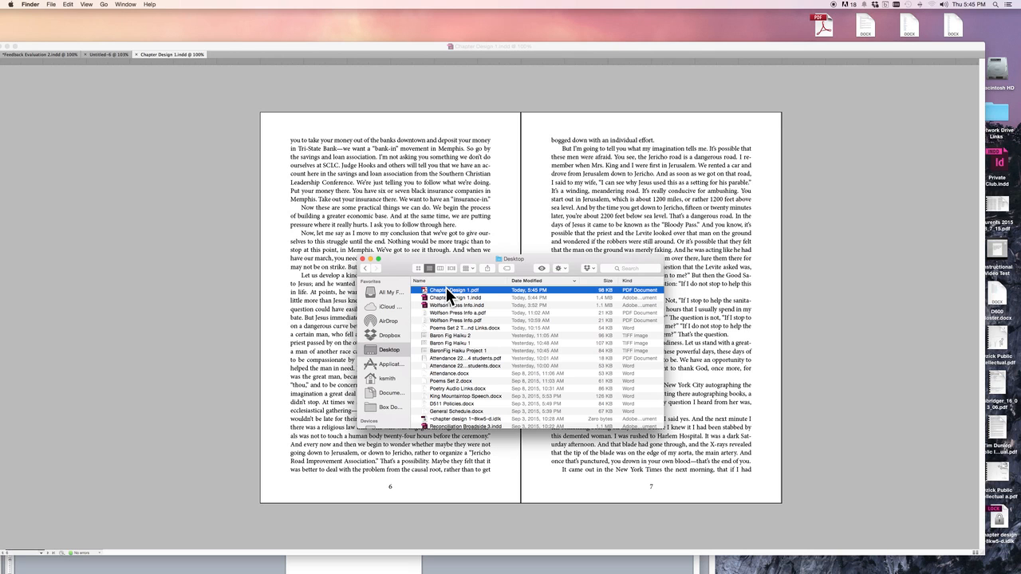
double_click(446, 288)
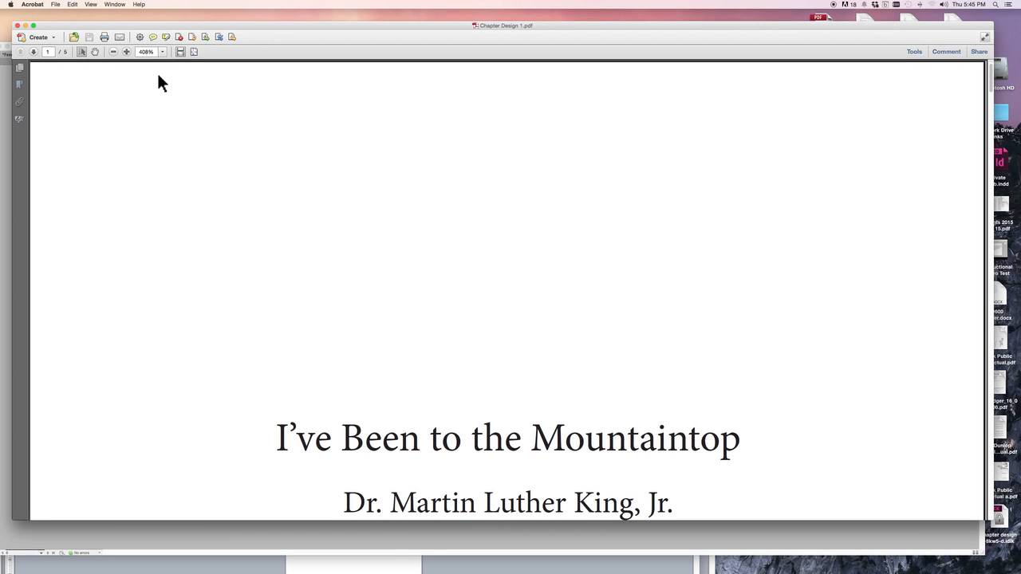
- Examine the exported PDF's opening page and page 2–3 spread at whole-page size, checking the layout and page borders
left_click(113, 51)
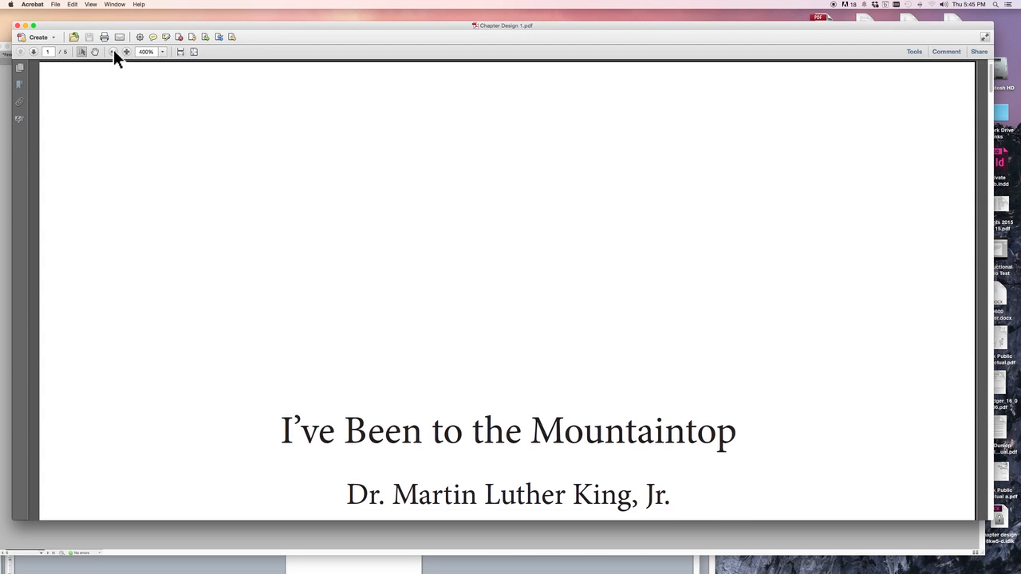
left_click(113, 51)
left_click(113, 51)
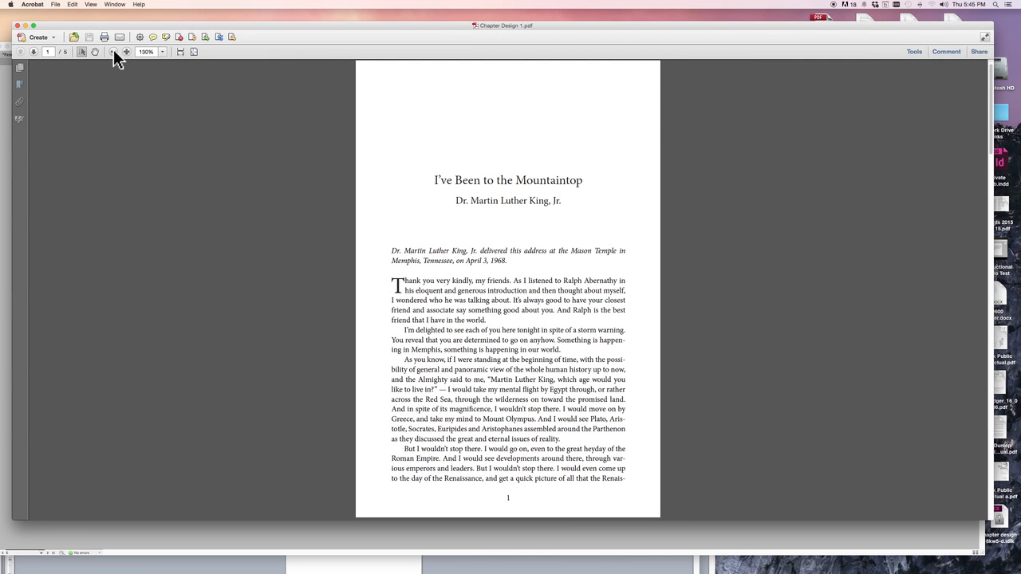
left_click(114, 51)
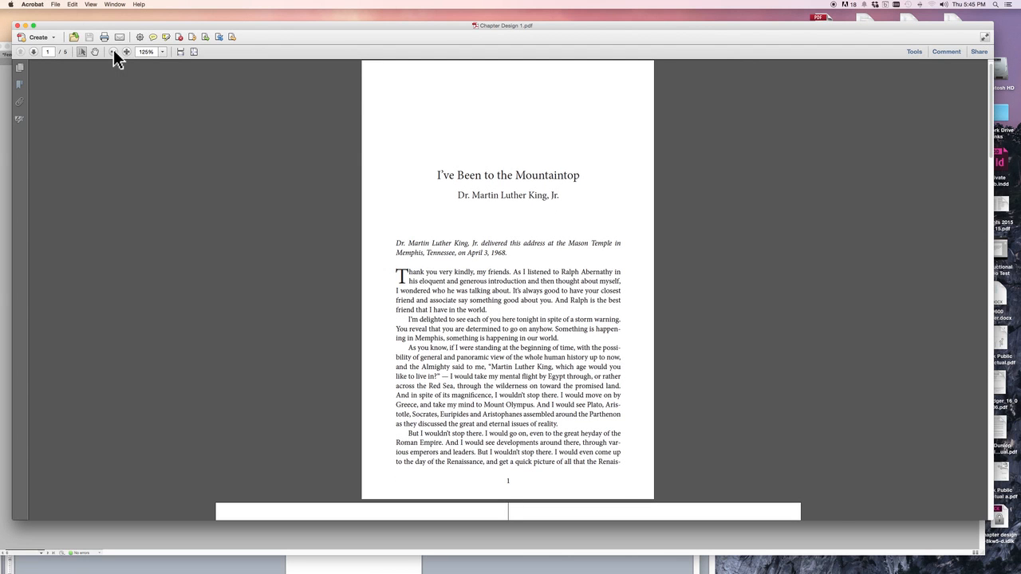
left_click(34, 51)
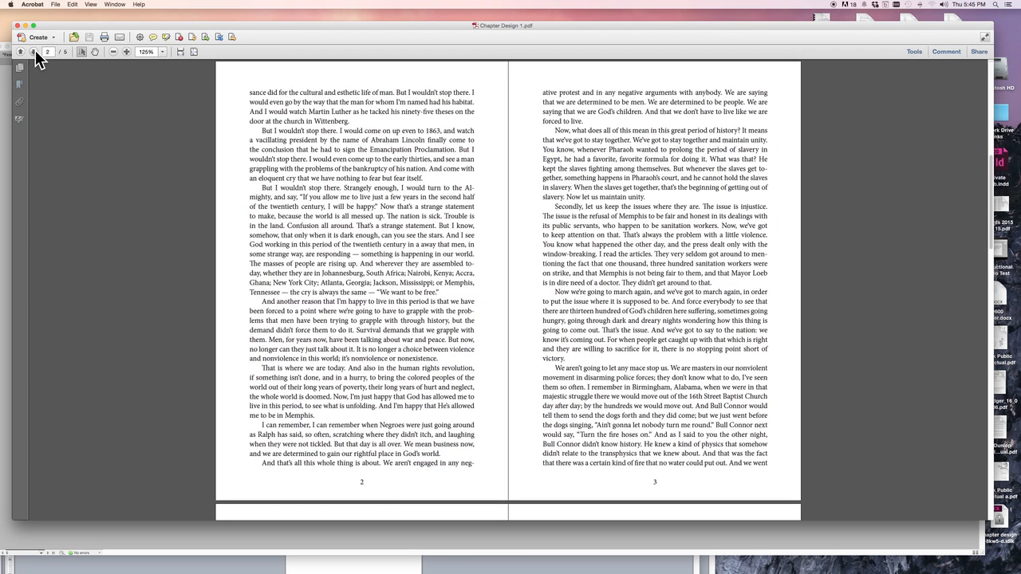
left_click(126, 51)
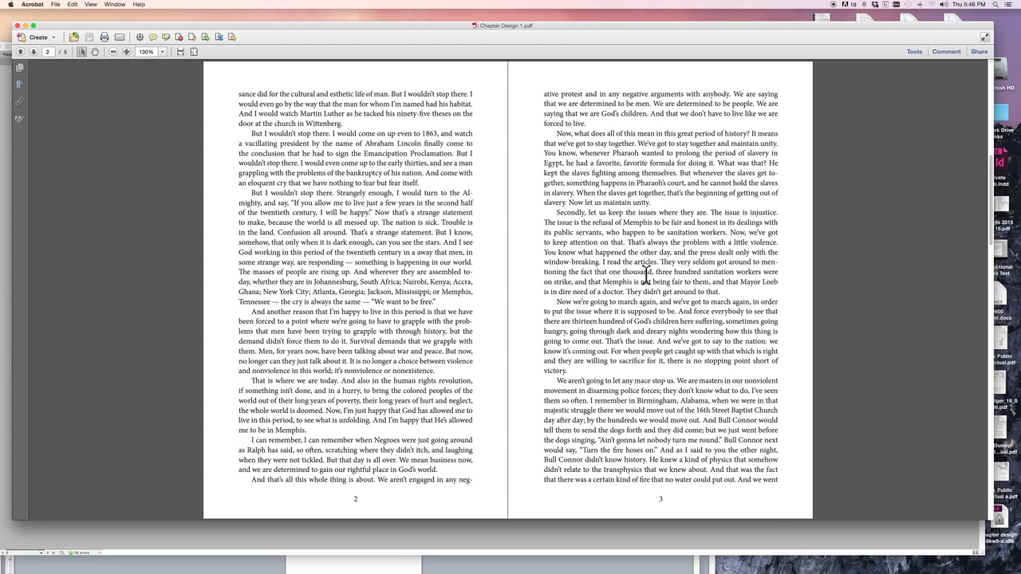
scroll(647, 274, "up", 4)
scroll(646, 274, "up", 7)
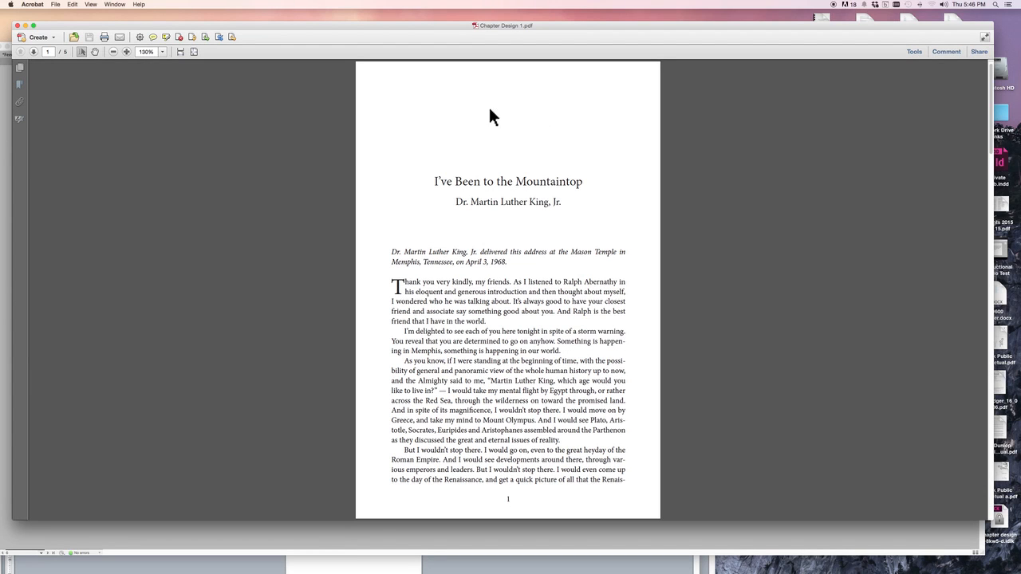
scroll(537, 327, "down", 5)
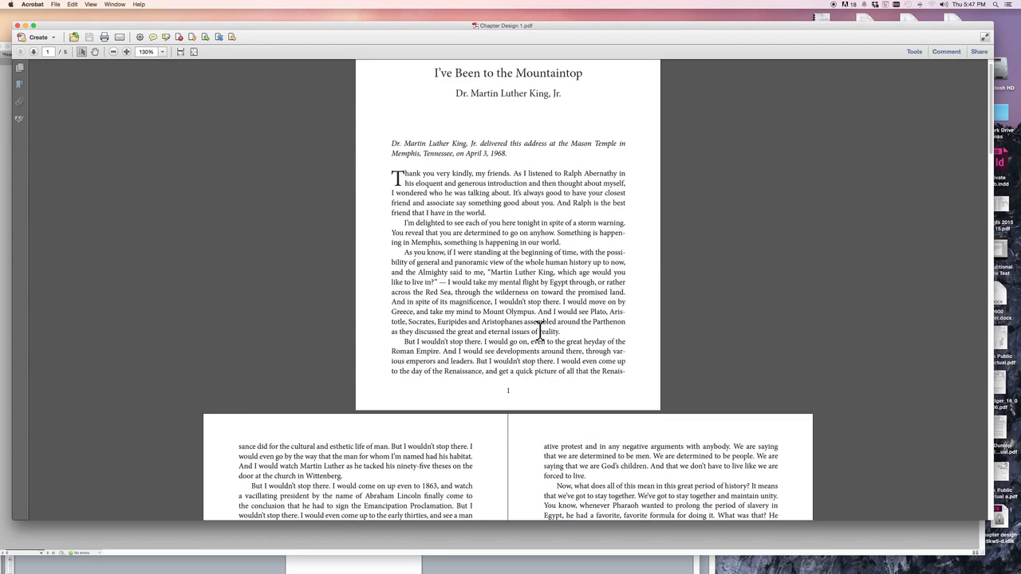